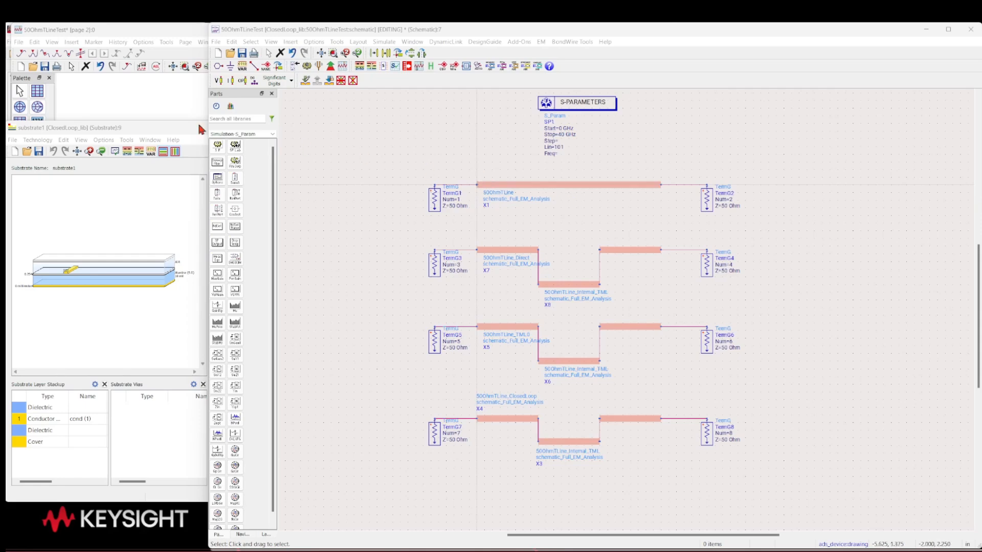
Examine the substrate1 stackup, including the properties of the cond (1) conductor layer and the bottom cover
left_click(151, 127)
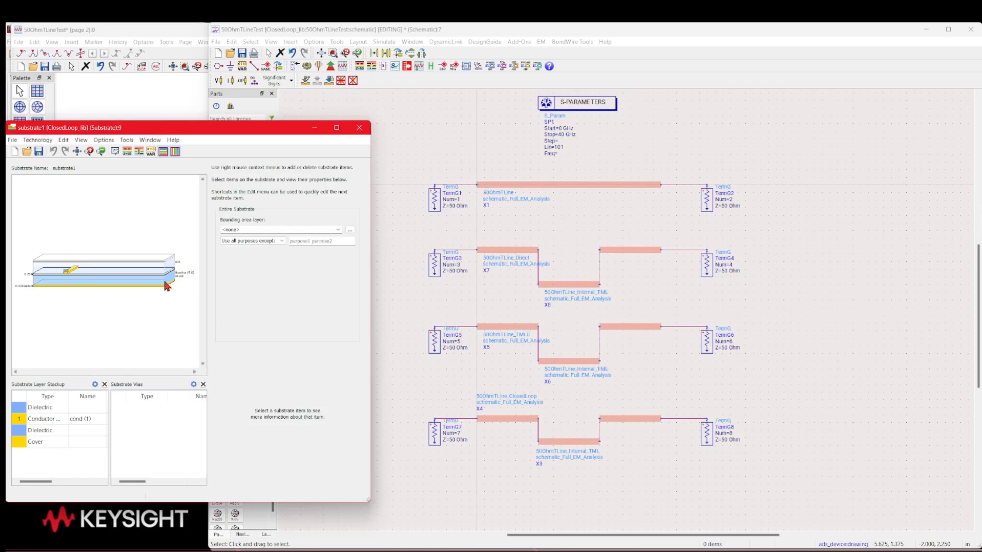
scroll(167, 285, "up", 2)
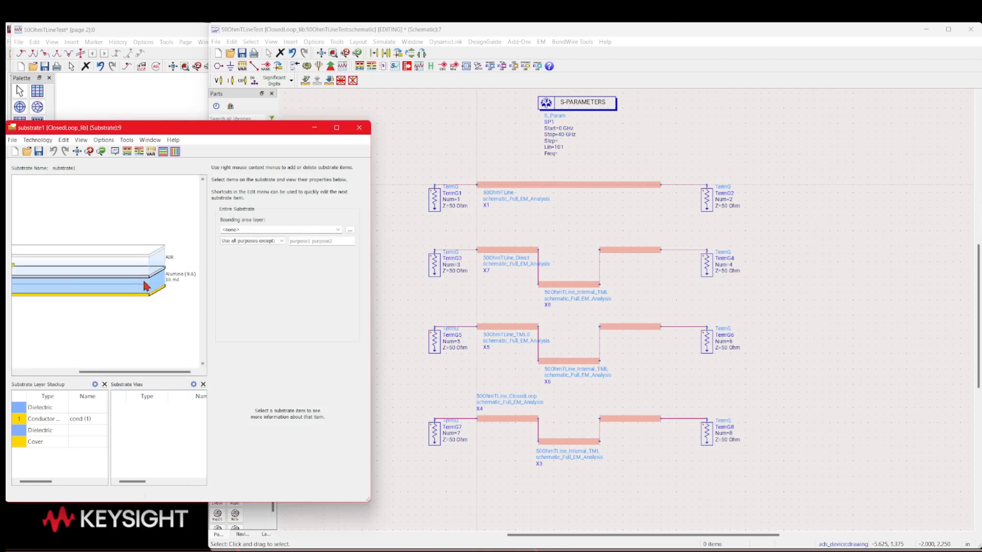
scroll(104, 286, "down", 2)
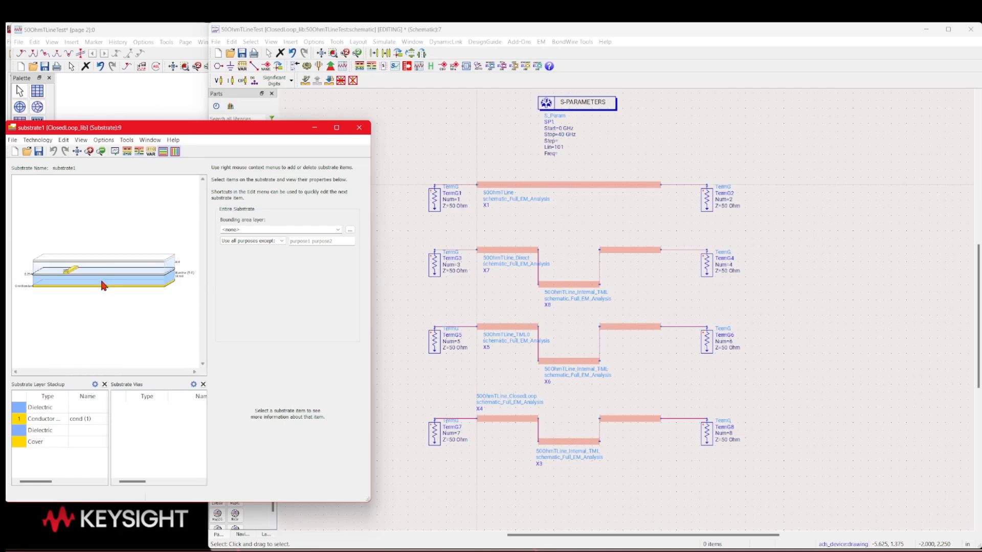
scroll(91, 283, "up", 1)
scroll(91, 283, "down", 1)
mouse_move(101, 283)
left_click(66, 278)
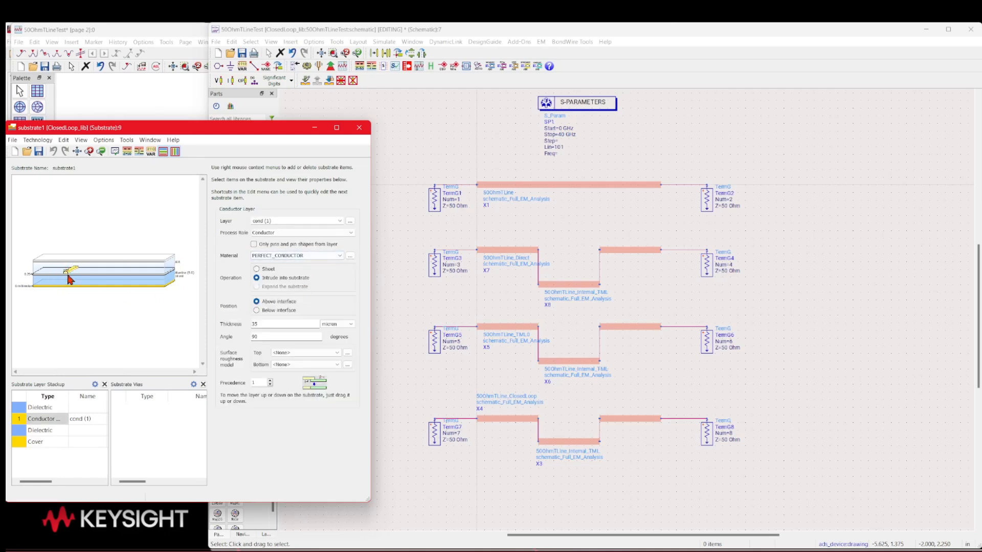
mouse_move(66, 278)
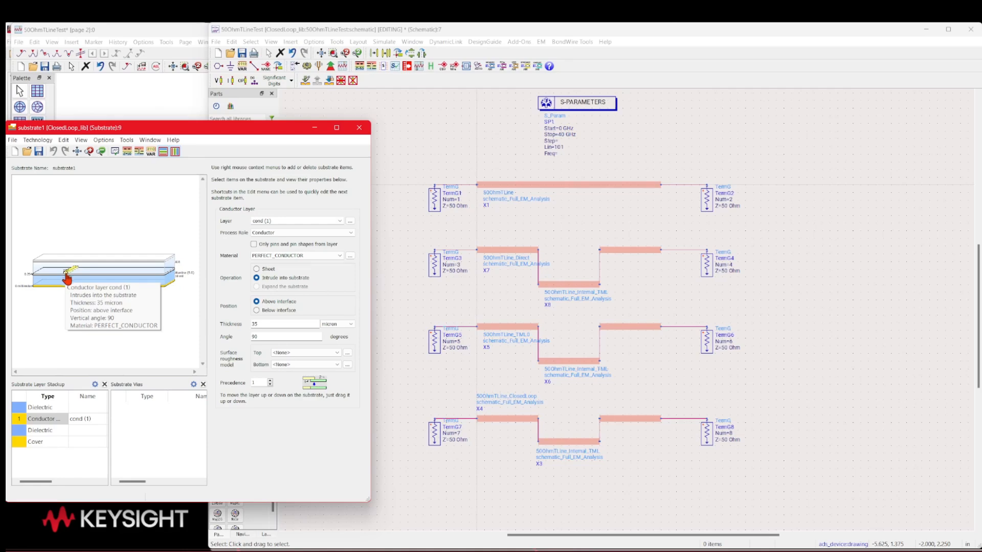
left_click(61, 286)
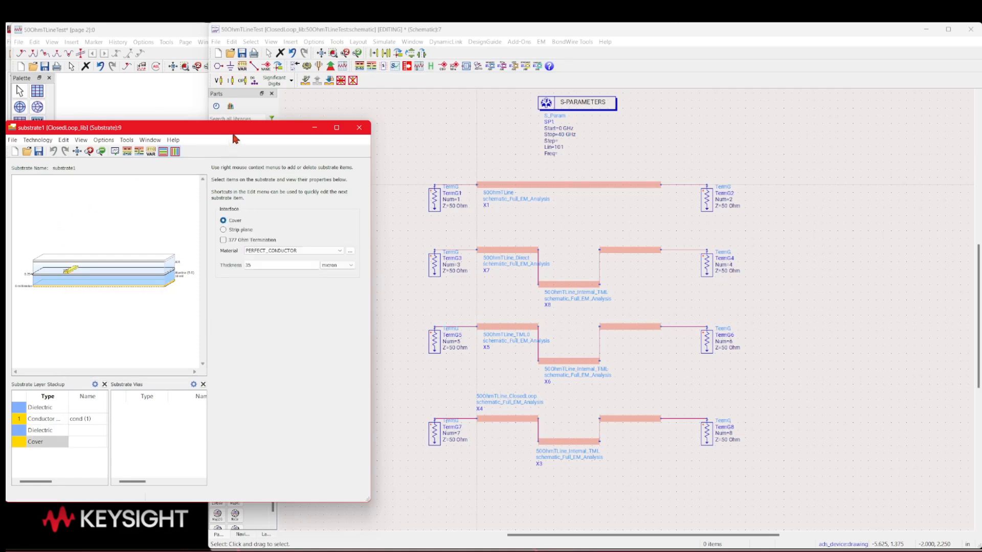
Review the 50OhmTLineTest schematic and read the S(1,1) Smith chart and dB traces on page 2 of its data display
left_click(465, 25)
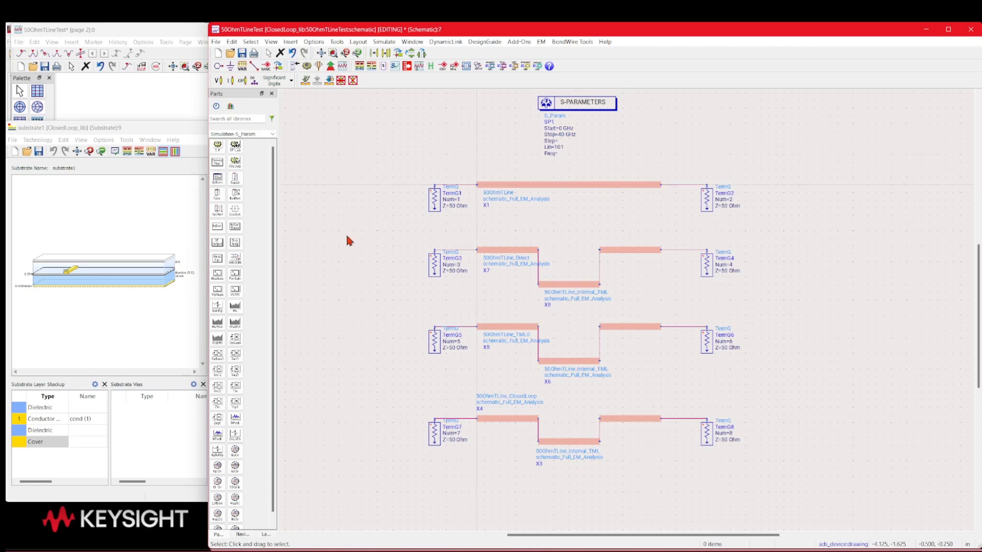
left_click_drag(373, 231, 380, 258)
left_click(182, 29)
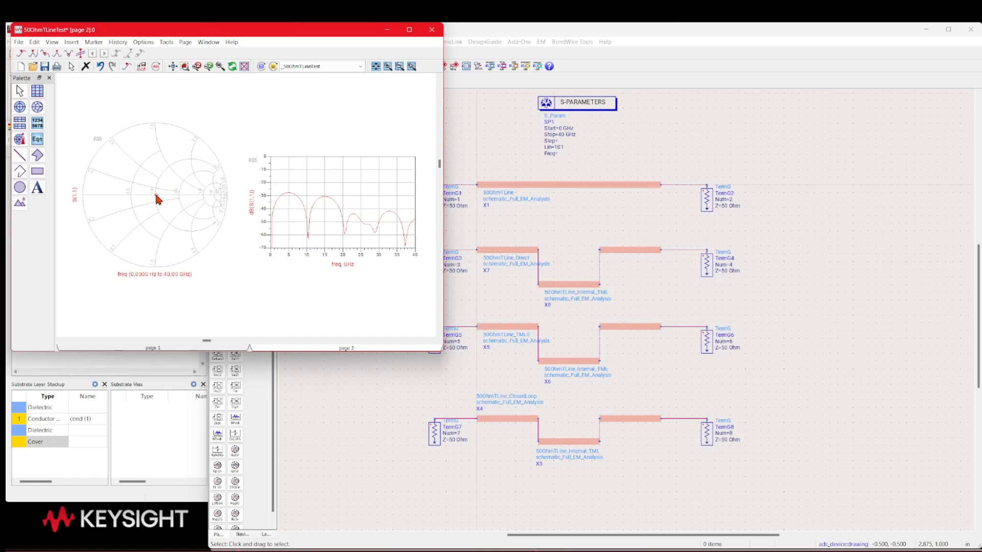
mouse_move(156, 195)
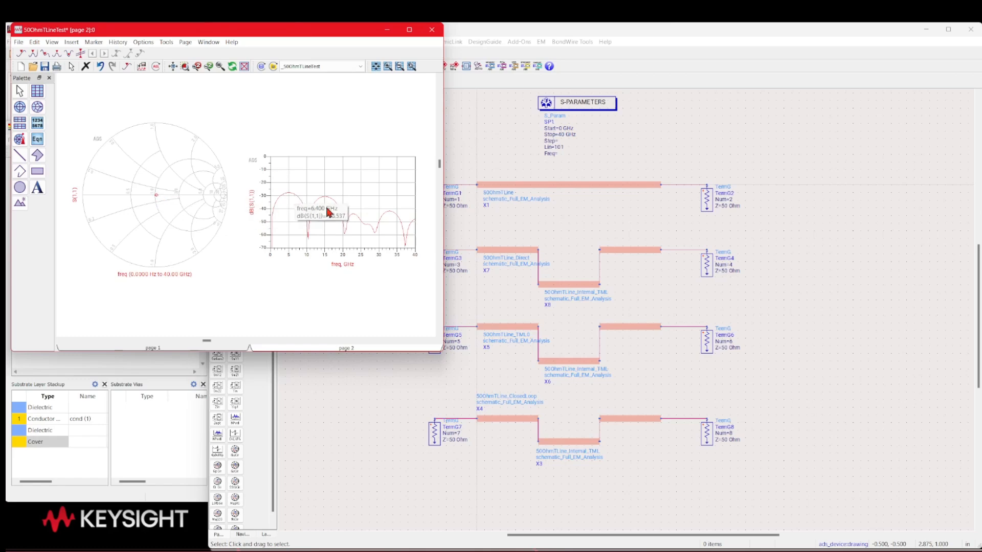
mouse_move(309, 206)
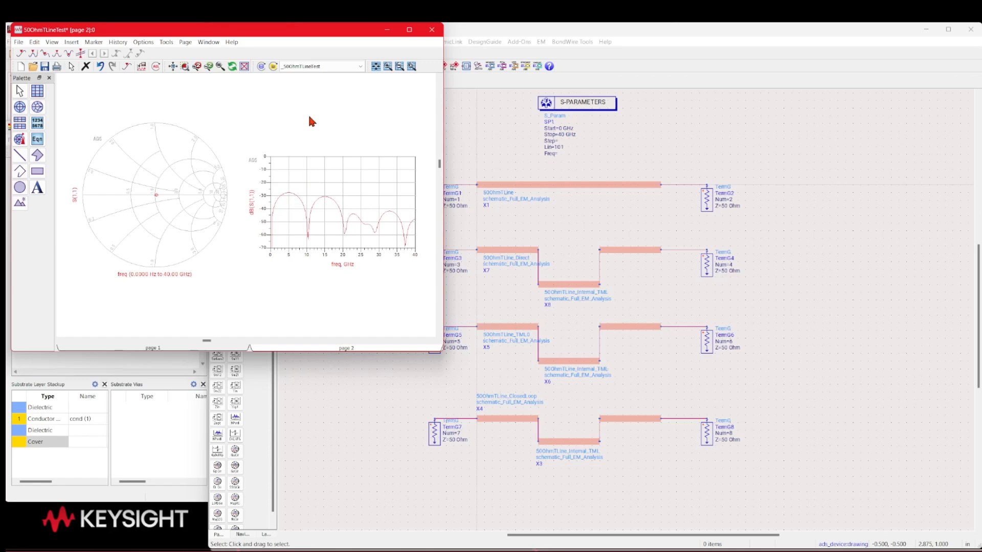
Return to the schematic and highlight the 50OhmTLine_Direct instance X7 to inspect it, clearing the selection when done
left_click(590, 30)
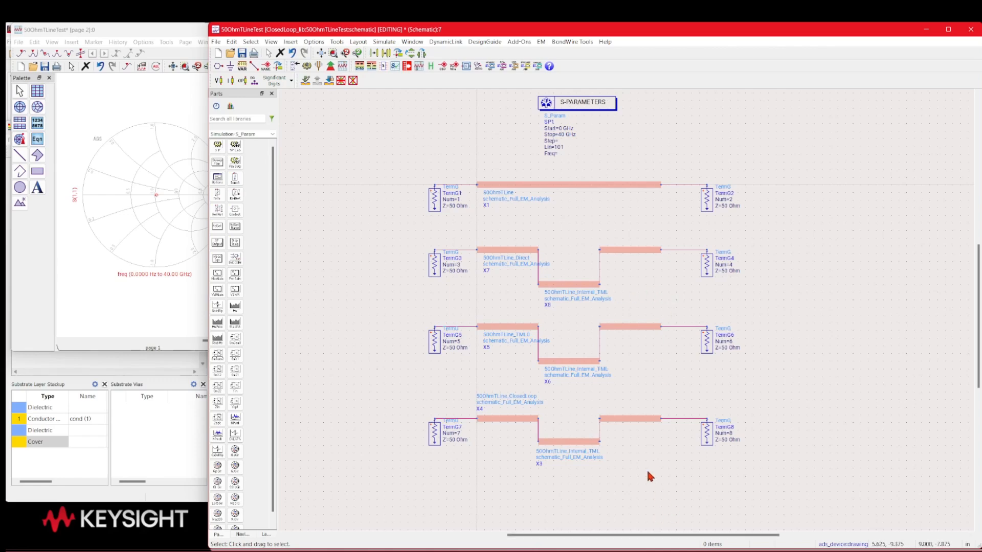
left_click(529, 253)
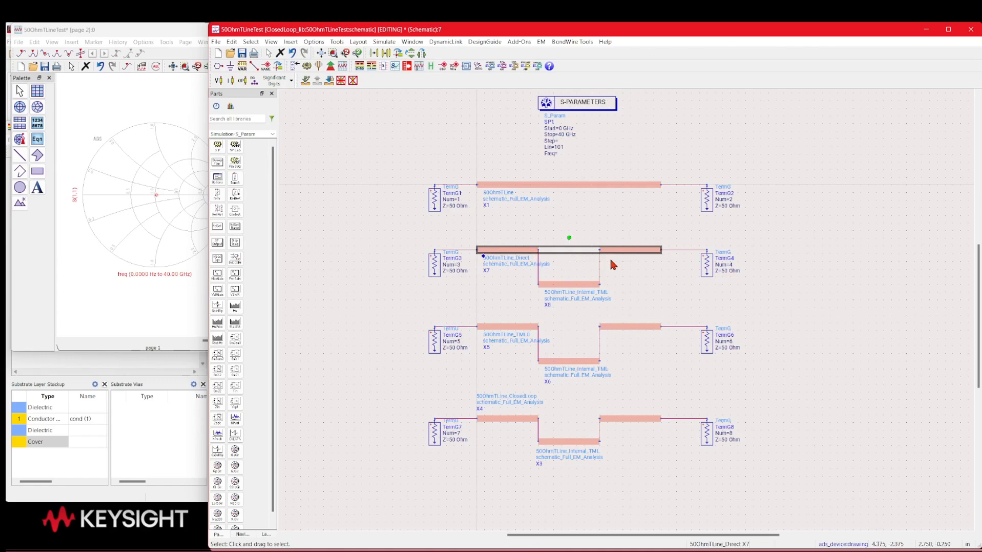
left_click(541, 222)
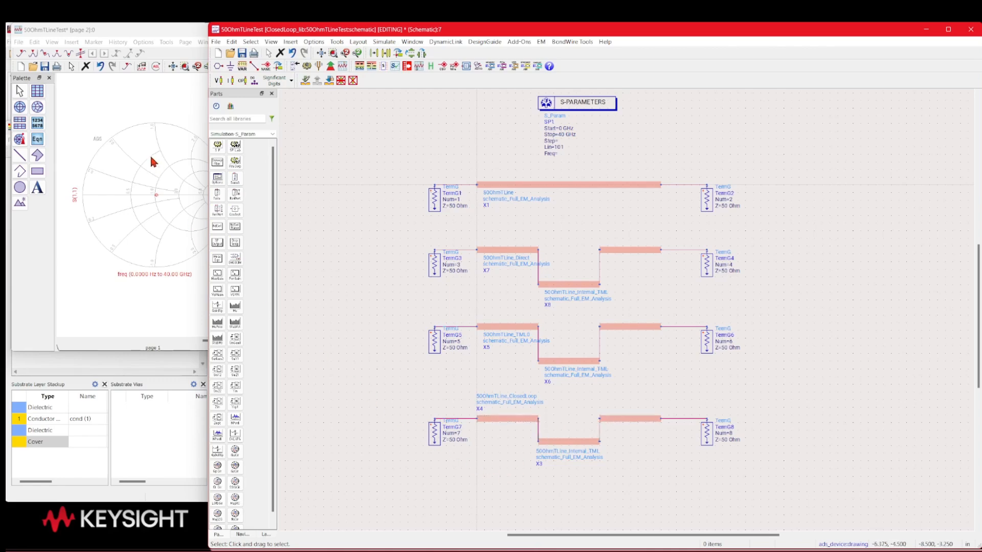
Glance at the data display, and select the two lower test circuits spanning TermG5 to TermG8 in the schematic
left_click(148, 36)
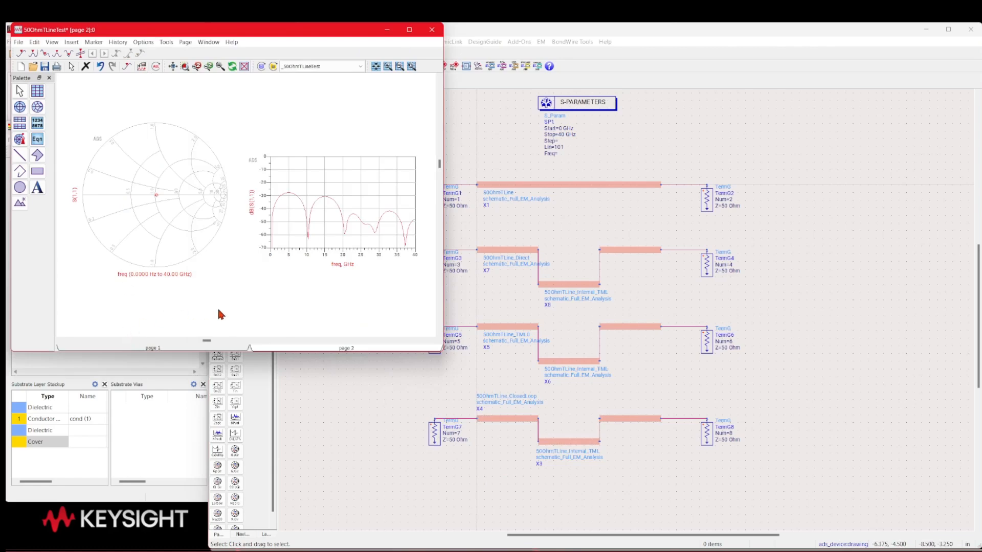
left_click(446, 264)
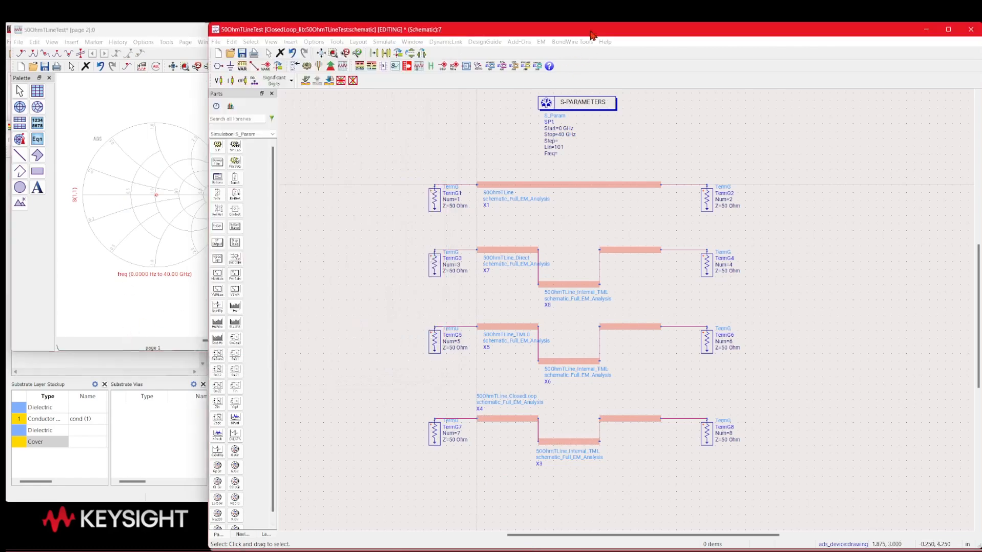
left_click_drag(393, 306, 765, 490)
left_click(766, 490)
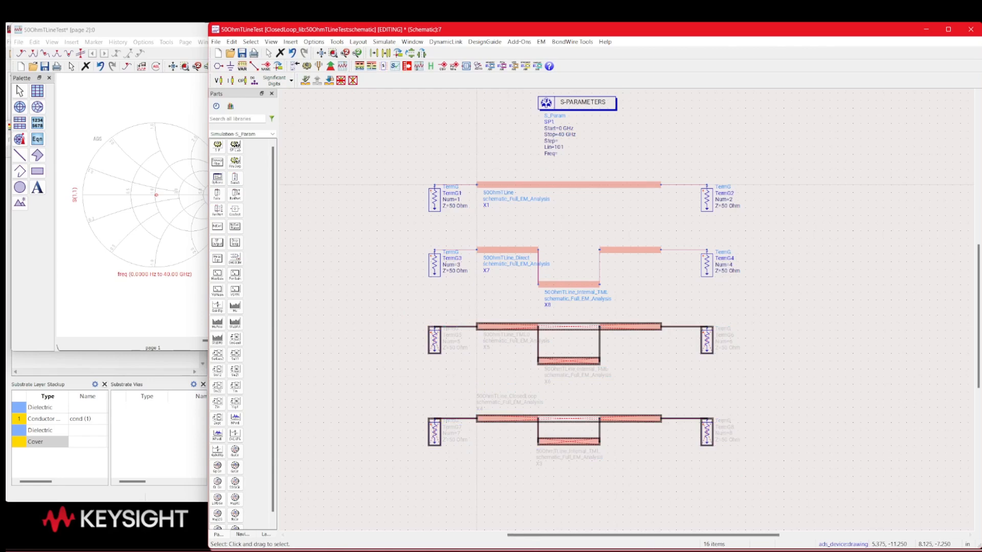
Switch to the 50OhmTLine RFPro window and check all port properties, including feed type, without changing them
mouse_move(706, 551)
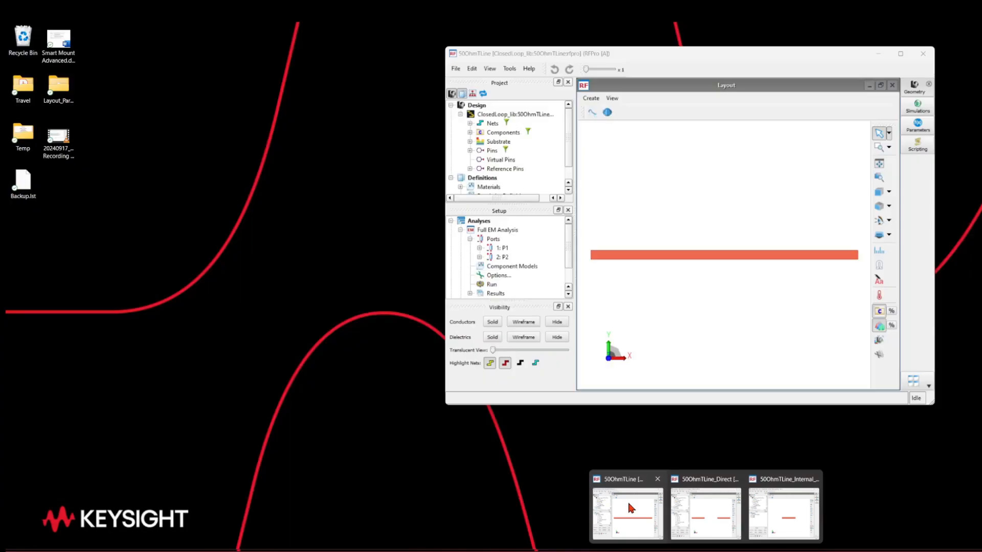
left_click(627, 500)
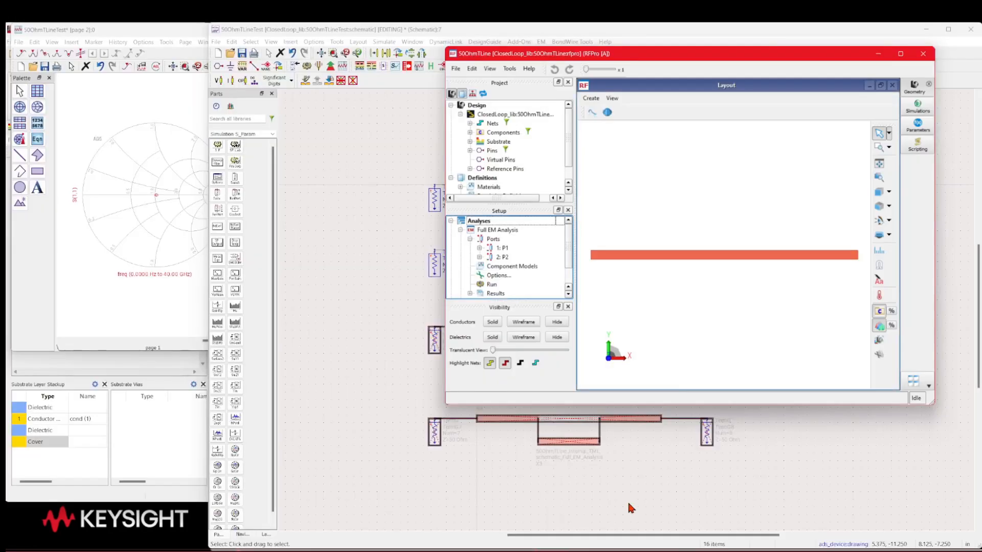
right_click(495, 240)
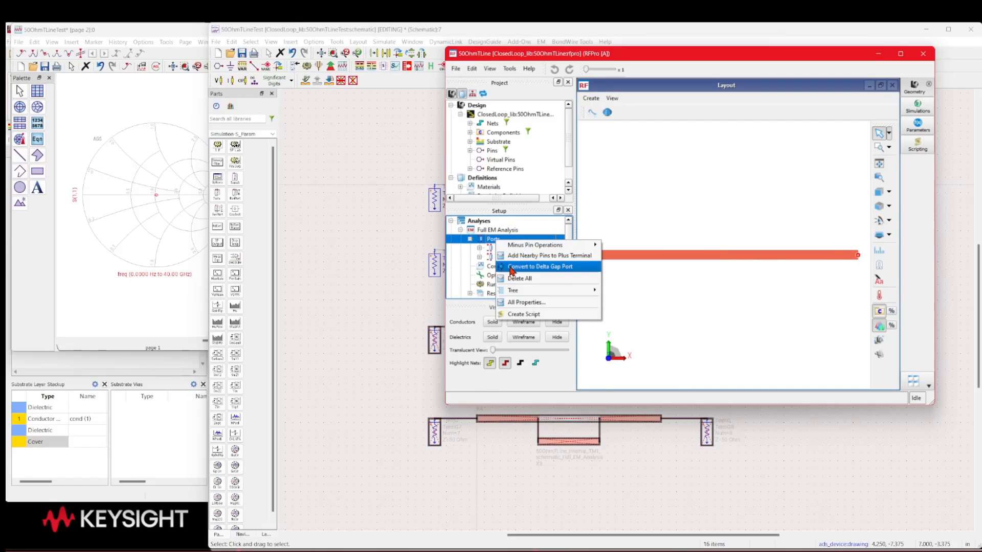
left_click(512, 302)
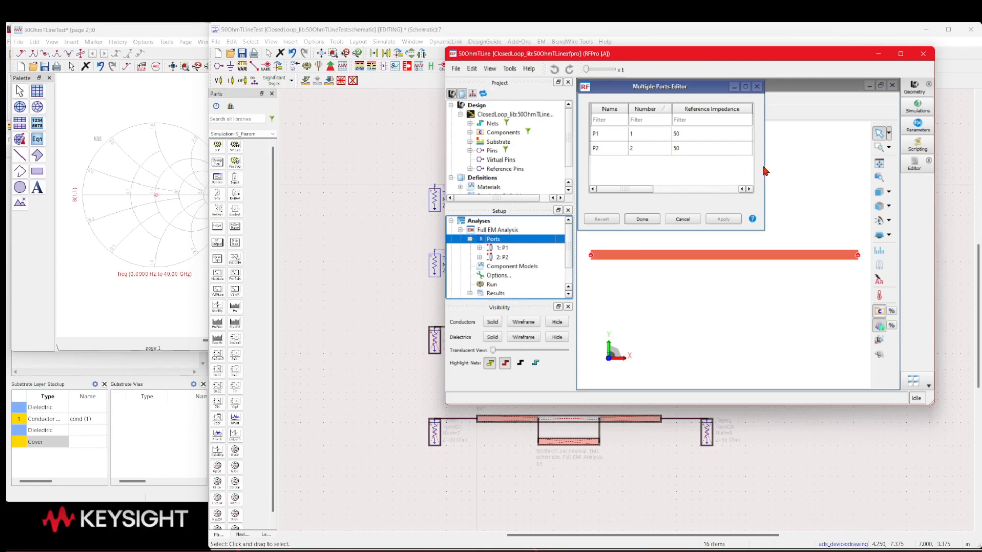
left_click_drag(763, 162, 889, 157)
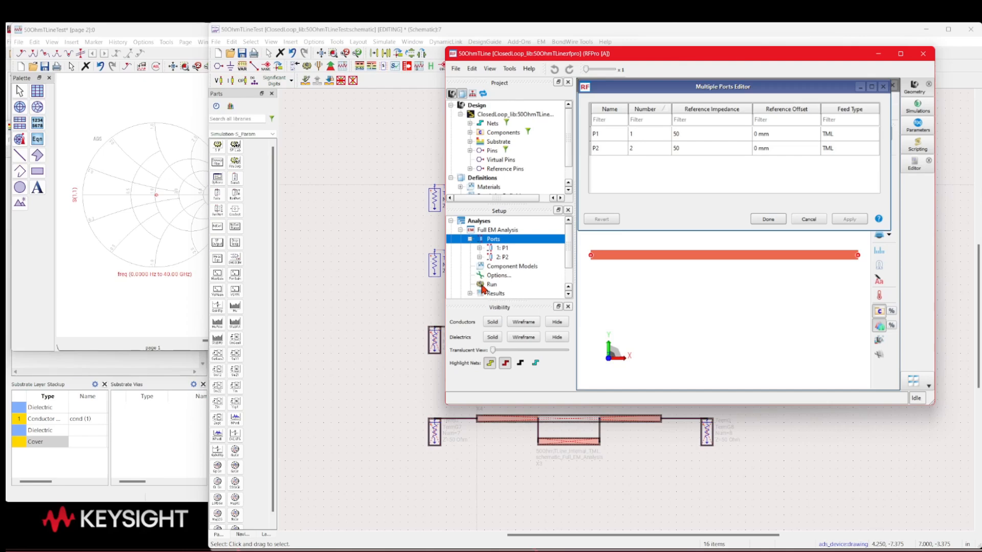
left_click(804, 220)
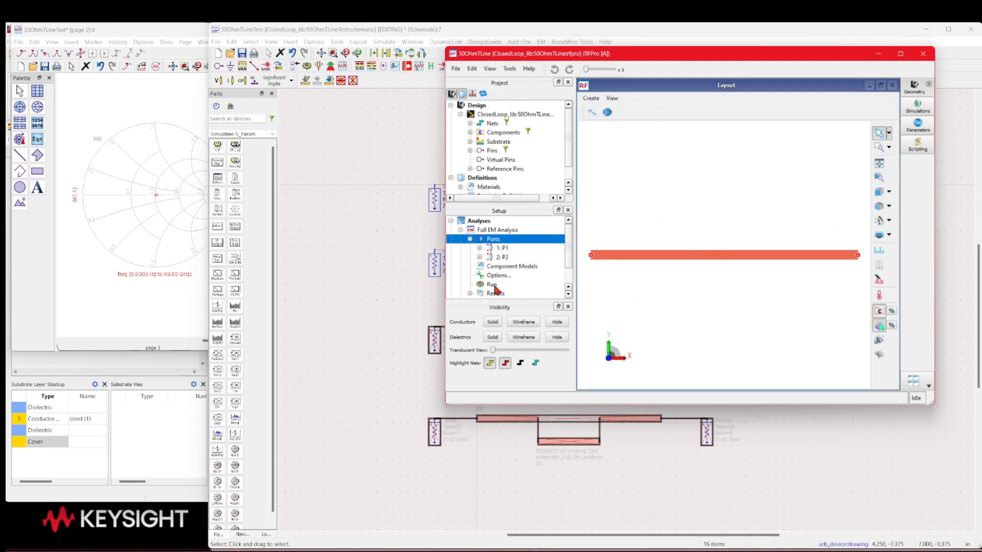
Plot S(1,1) from the Full EM Analysis results on a Smith chart, and close the 50OhmTLine RFPro window
scroll(490, 287, "down", 2)
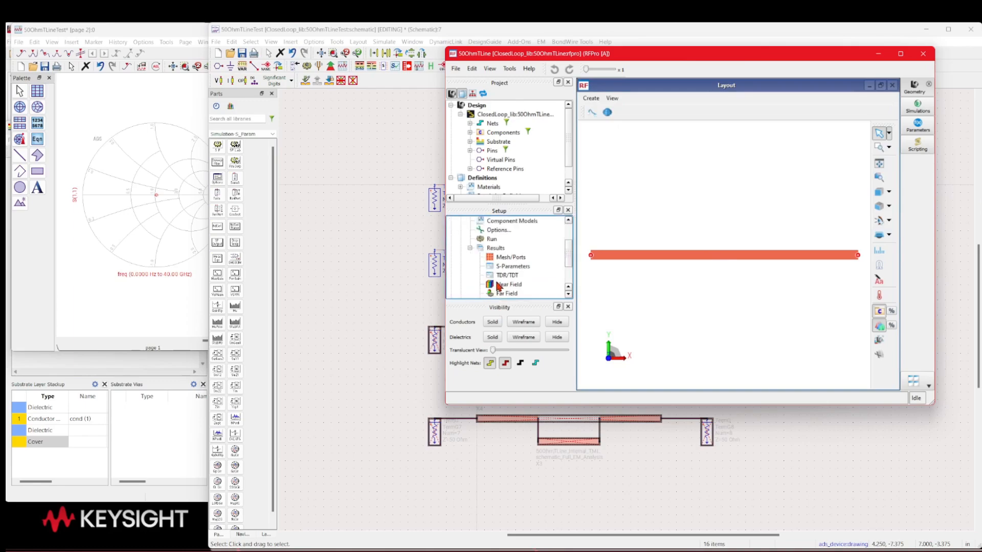
double_click(501, 268)
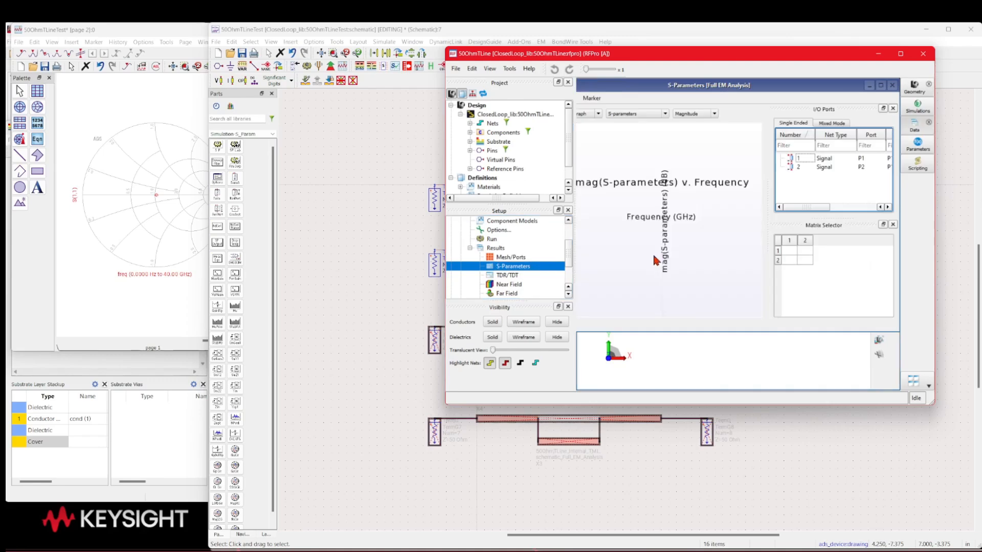
left_click(599, 113)
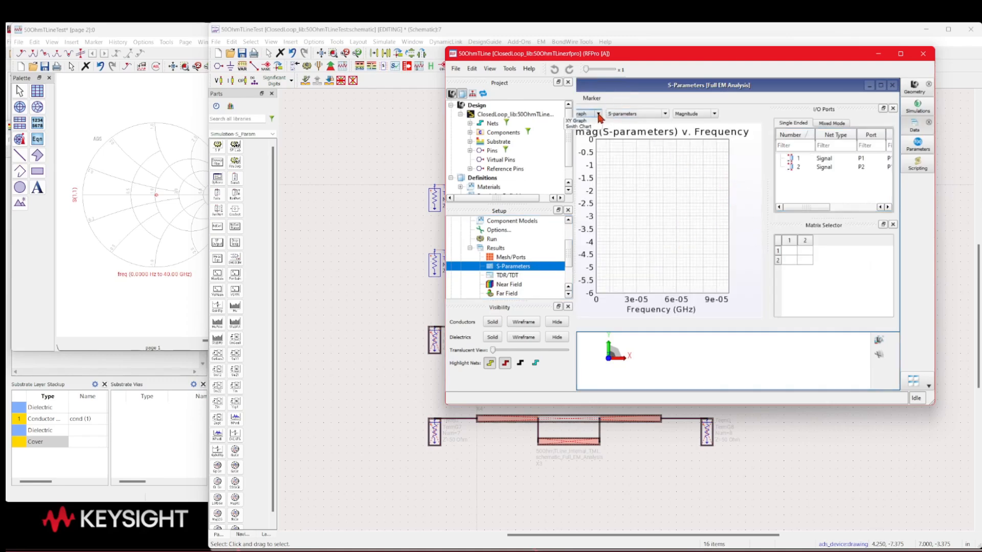
left_click(588, 128)
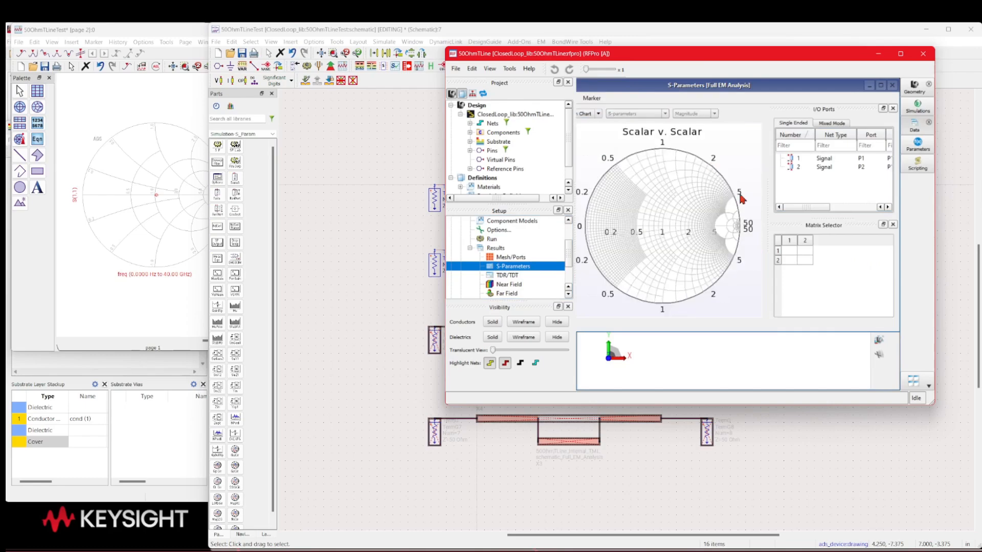
left_click(782, 250)
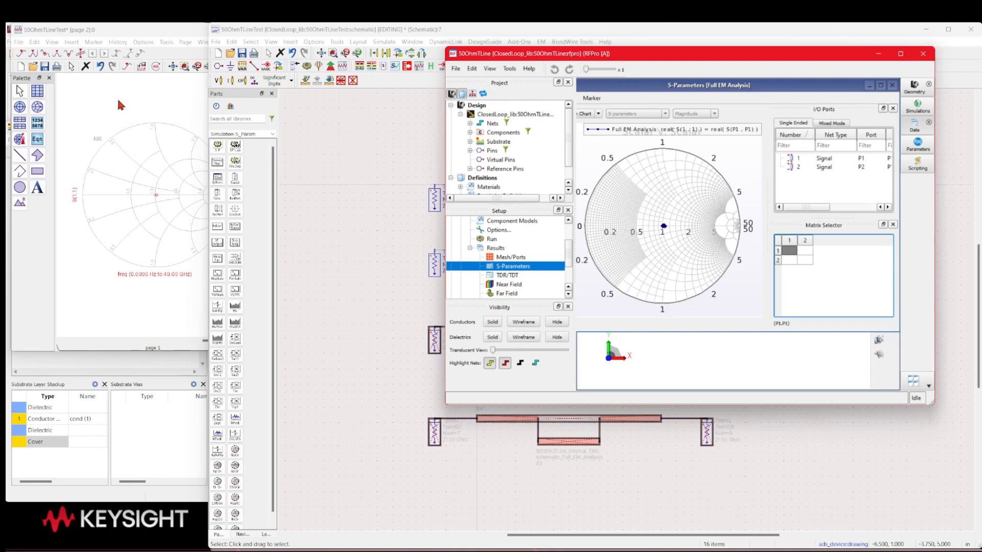
left_click(923, 53)
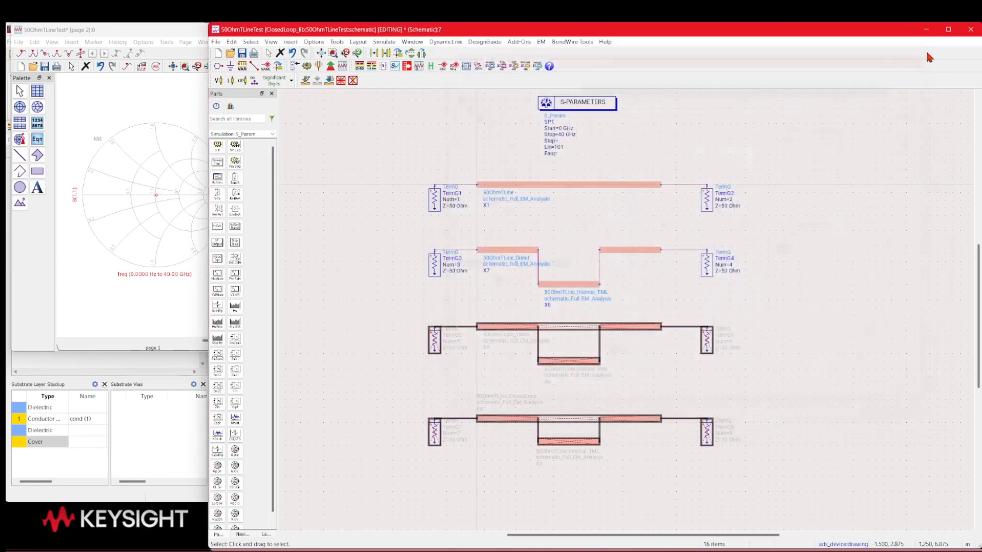
Switch to the 50OhmTLine_Direct RFPro window, check the feed types in all port properties without changing them, and close the window
mouse_move(705, 550)
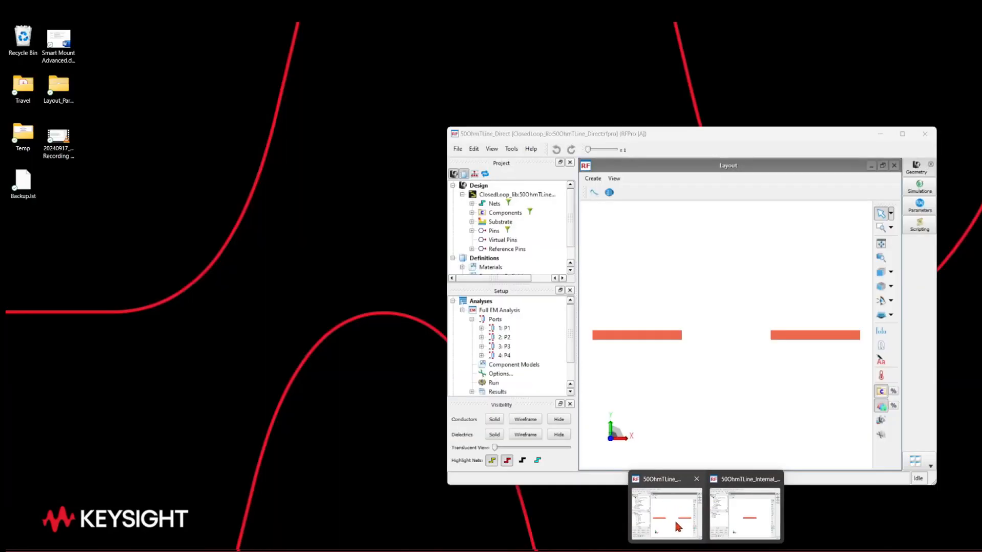
left_click(673, 510)
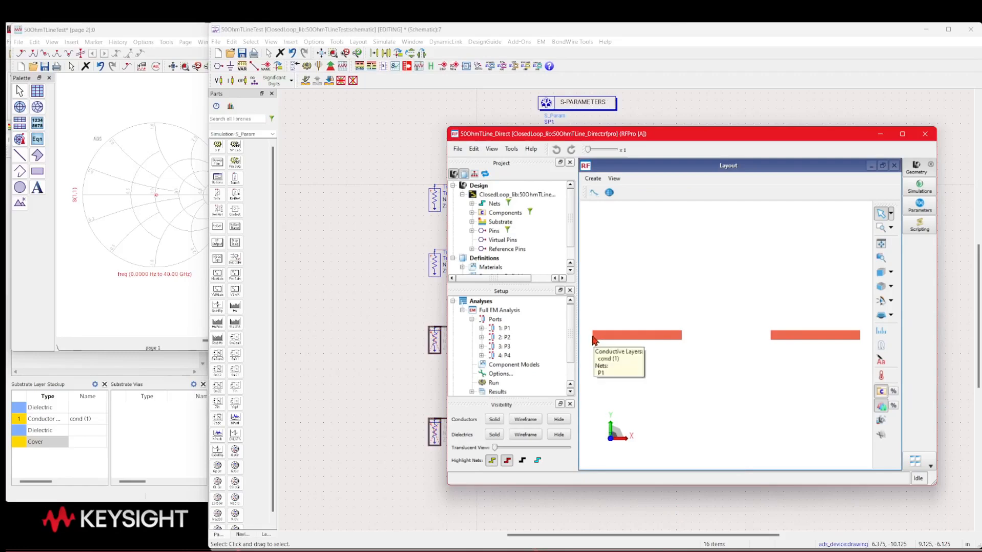
mouse_move(862, 341)
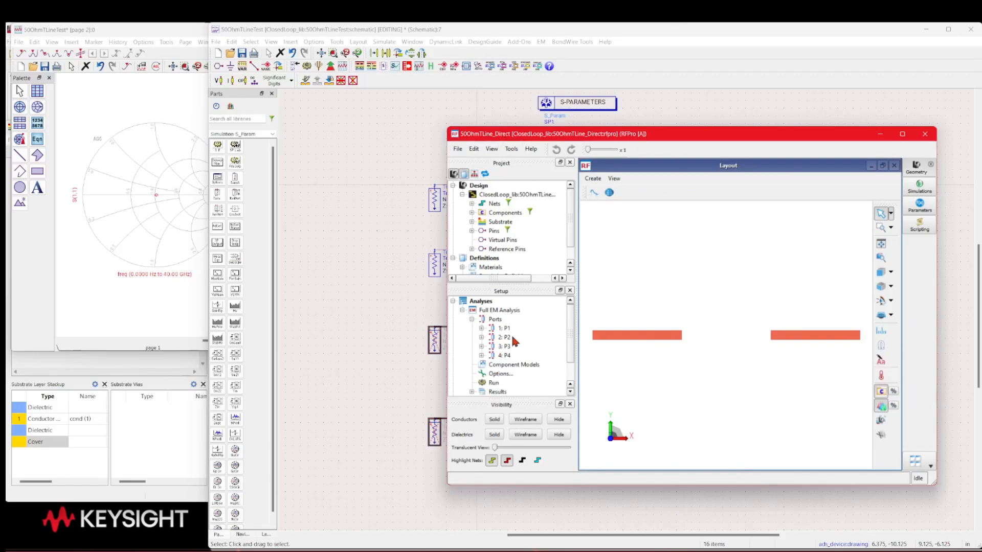
left_click(495, 320)
right_click(494, 322)
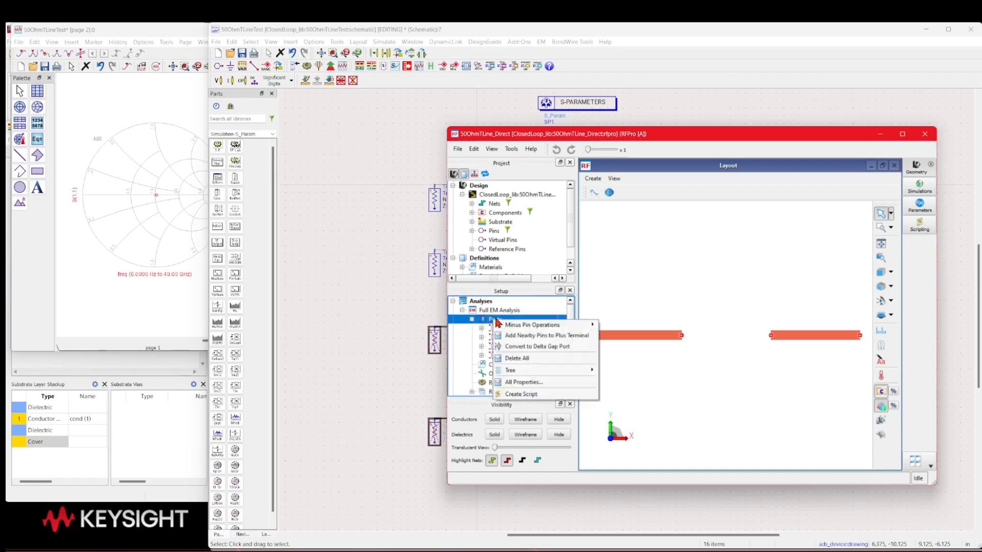
left_click(509, 383)
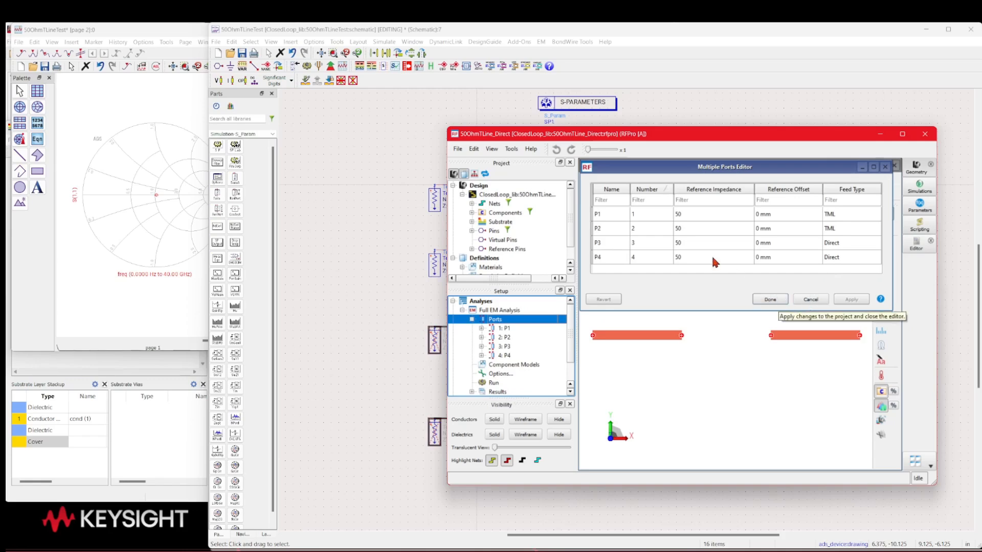
left_click(613, 261)
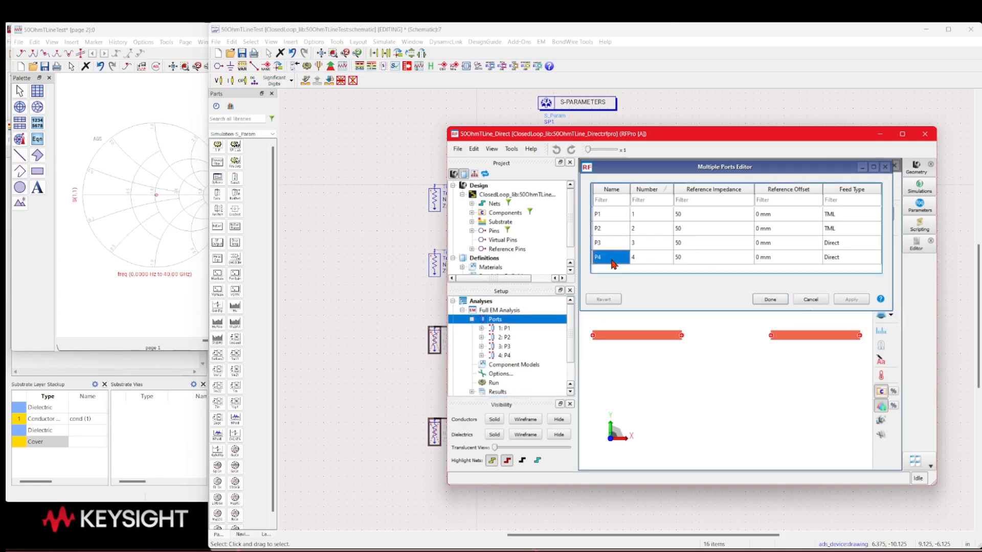
left_click(613, 261)
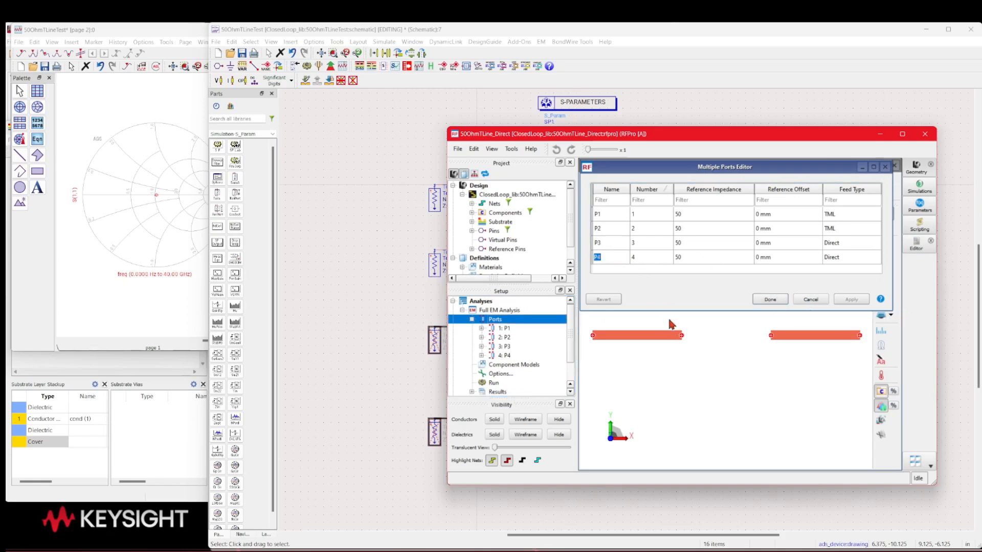
left_click(770, 299)
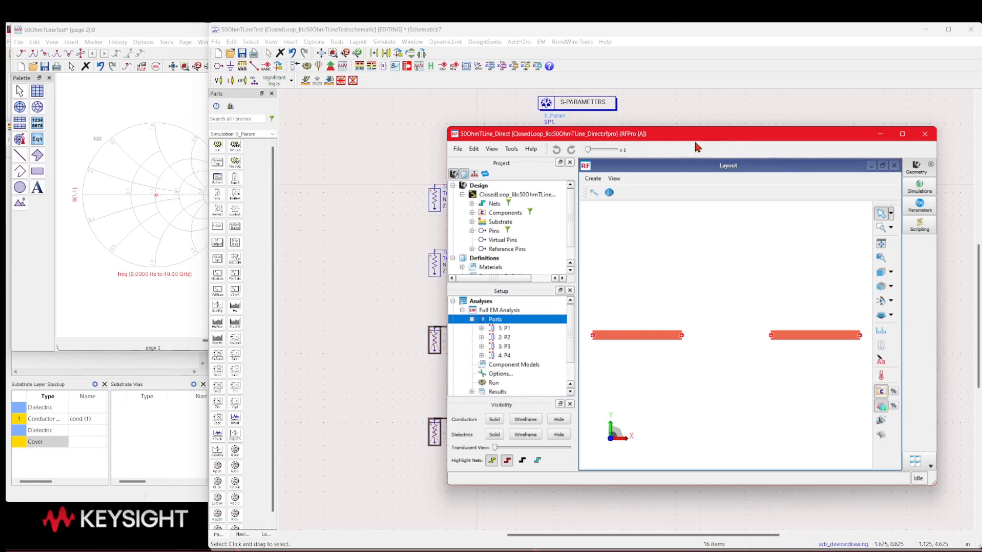
left_click(924, 134)
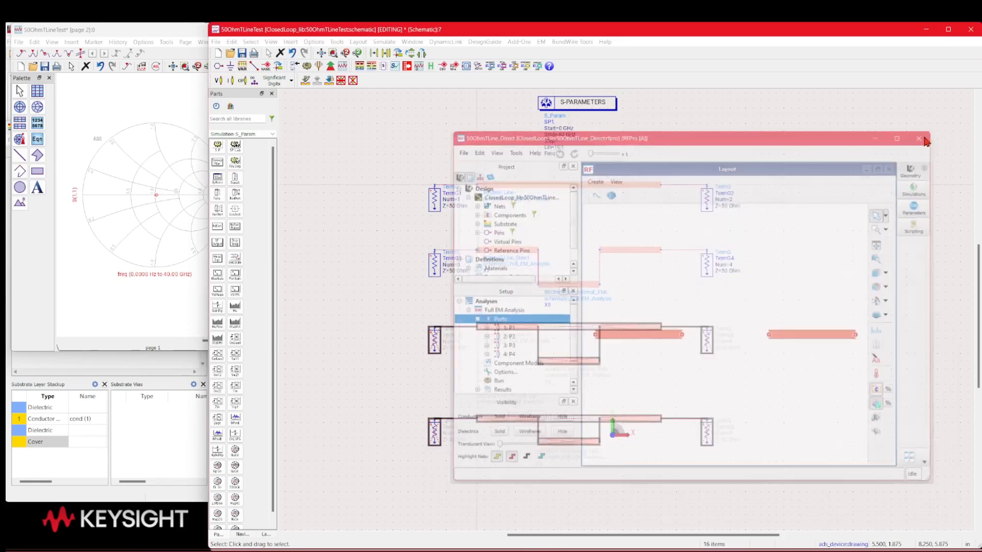
Switch to the 50OhmTLine_Internal_TML RFPro window, check its ports' feed types without changing them, and close the window
mouse_move(706, 551)
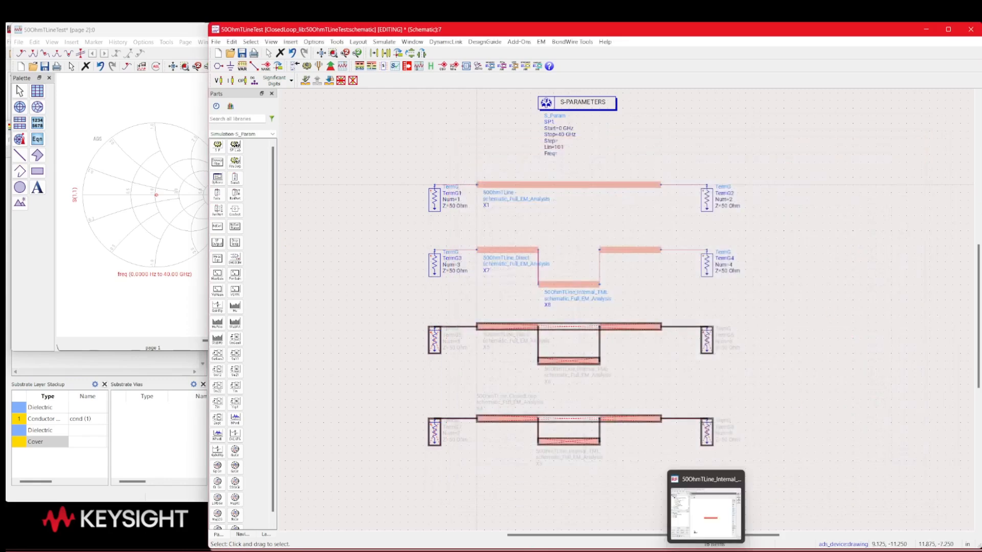
left_click(707, 481)
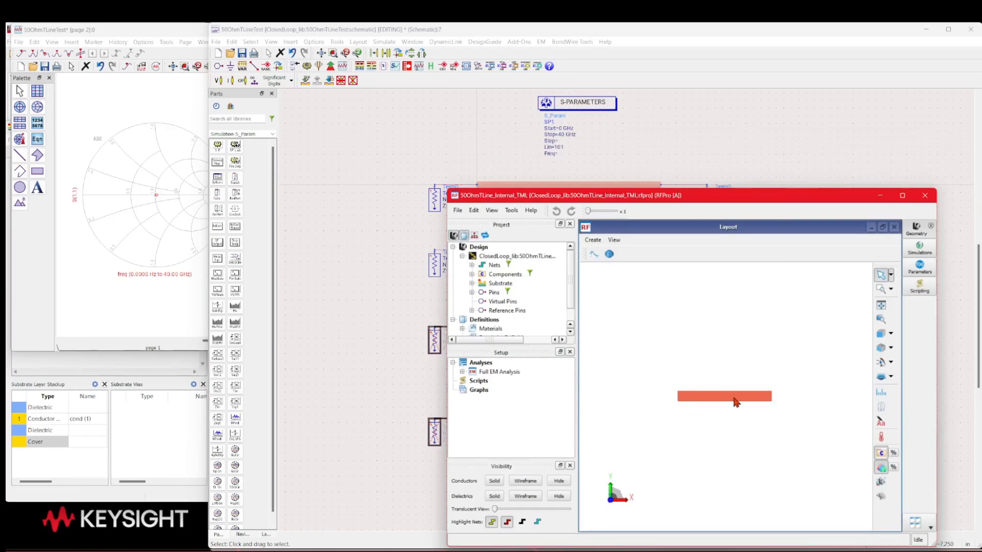
left_click(463, 373)
left_click(471, 381)
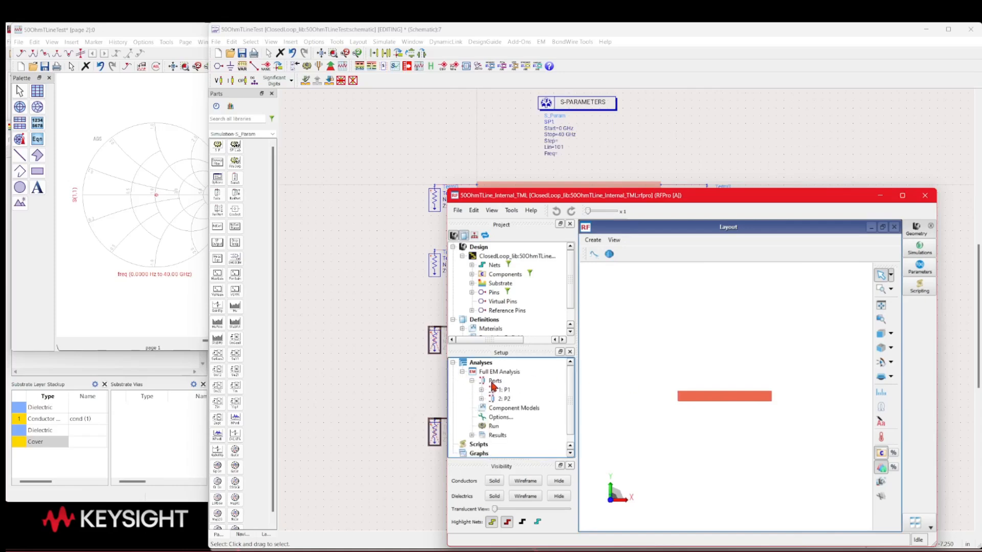
right_click(493, 384)
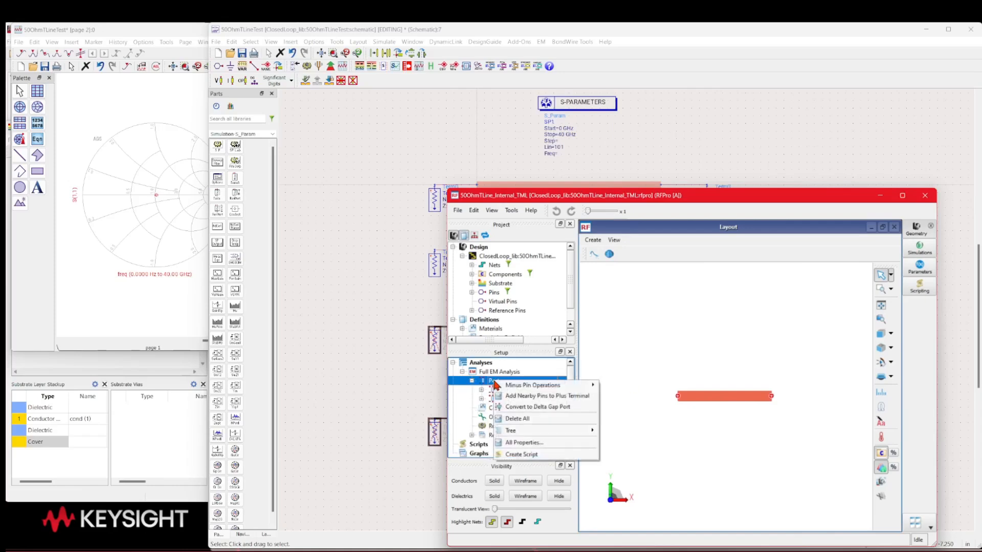
left_click(530, 446)
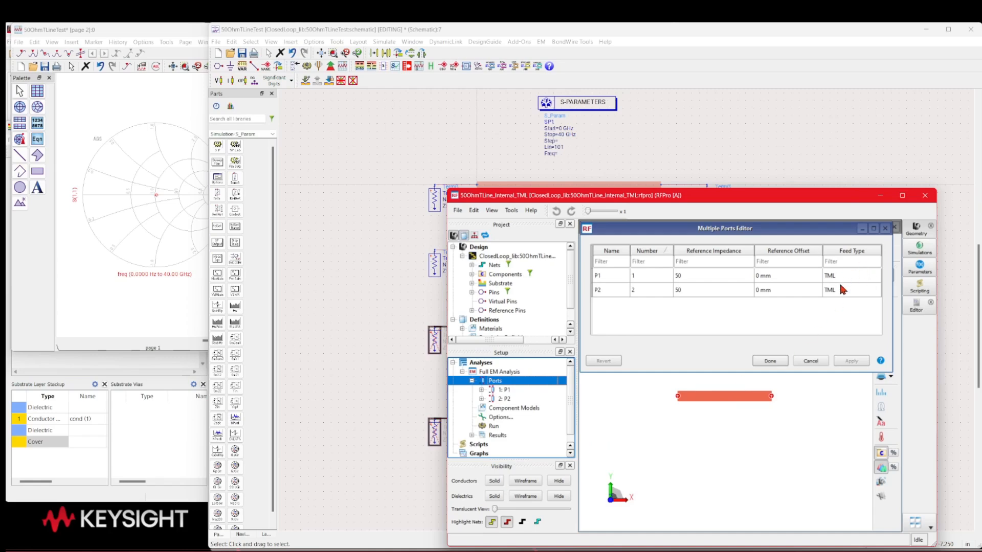
left_click(818, 361)
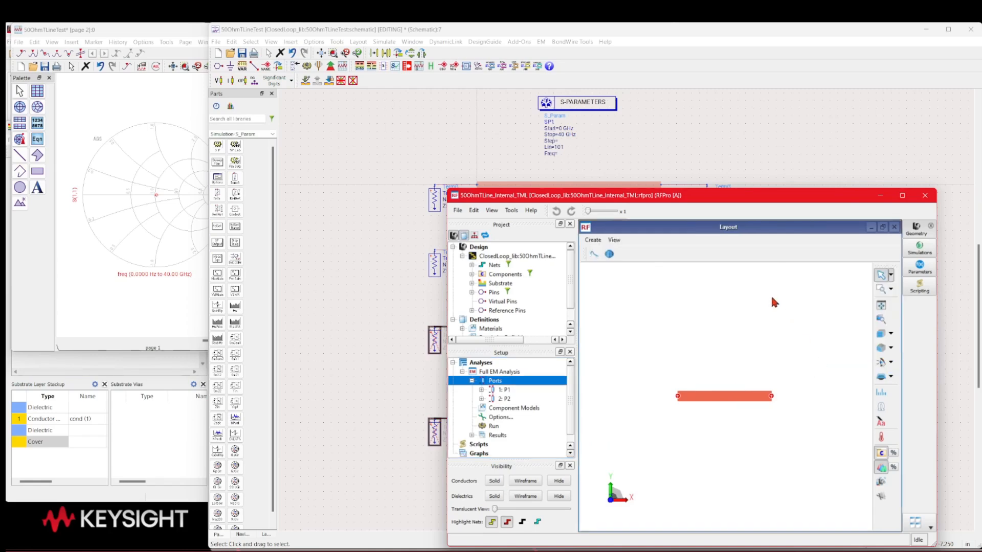
left_click(926, 197)
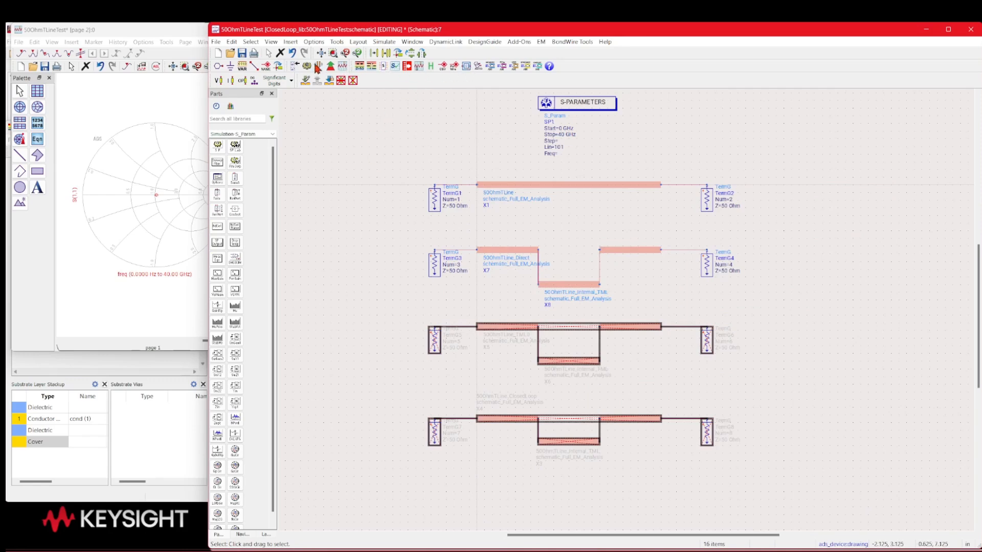
Simulate the 50OhmTLineTest schematic and add the S(3,3) trace to the Smith chart
left_click(307, 67)
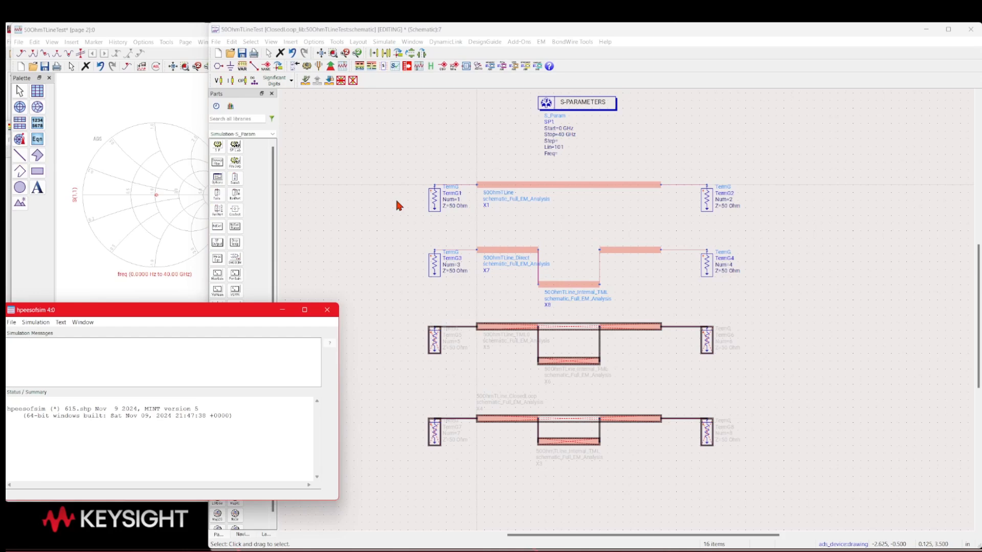
double_click(147, 161)
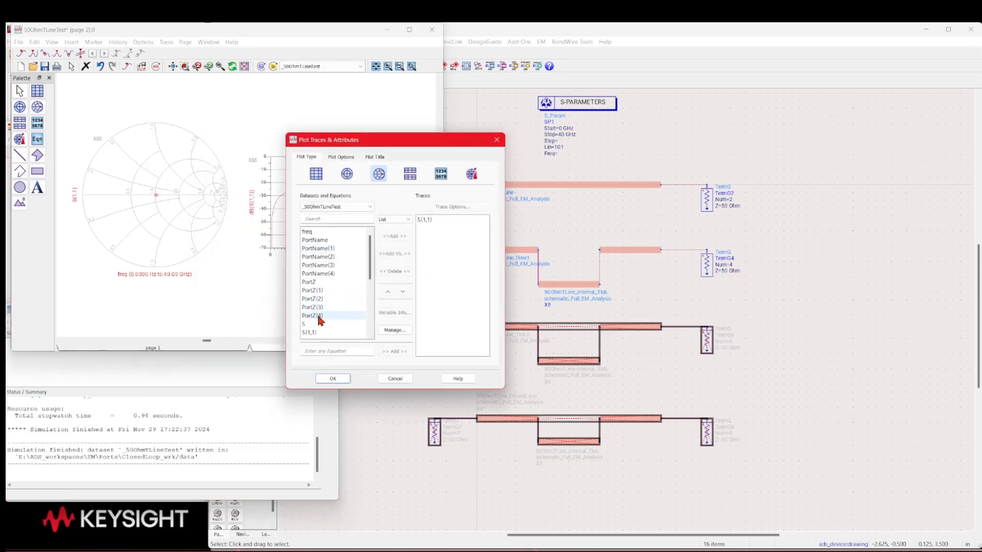
scroll(319, 320, "down", 4)
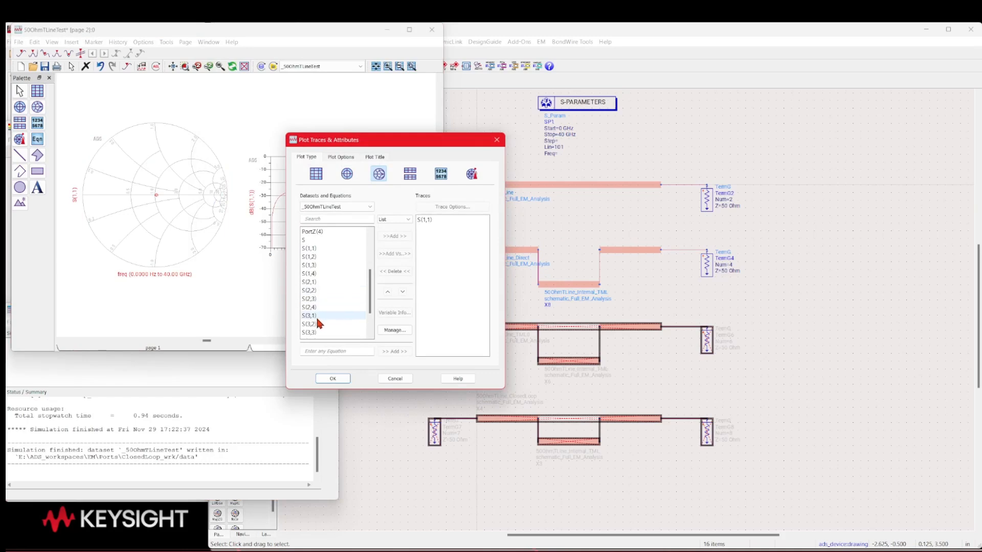
double_click(313, 333)
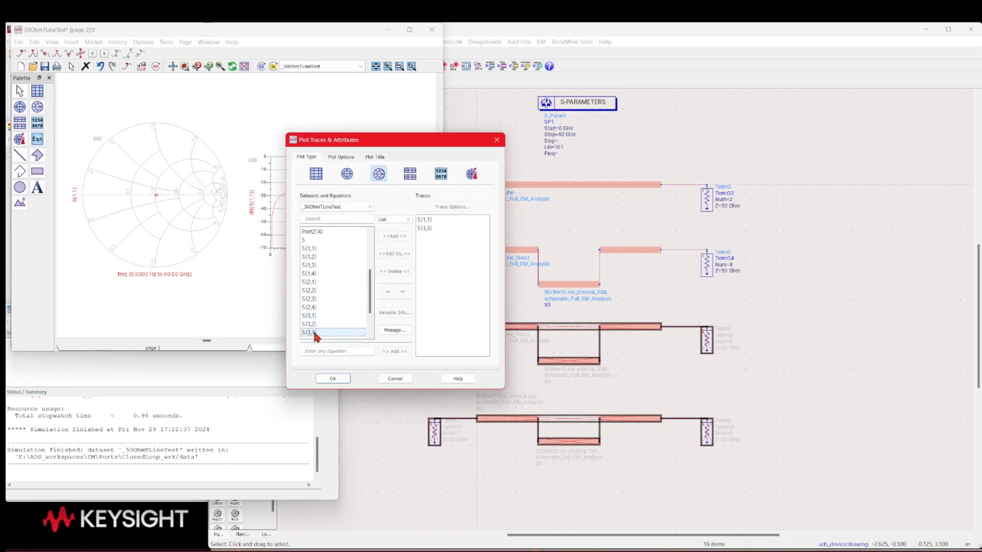
left_click(332, 377)
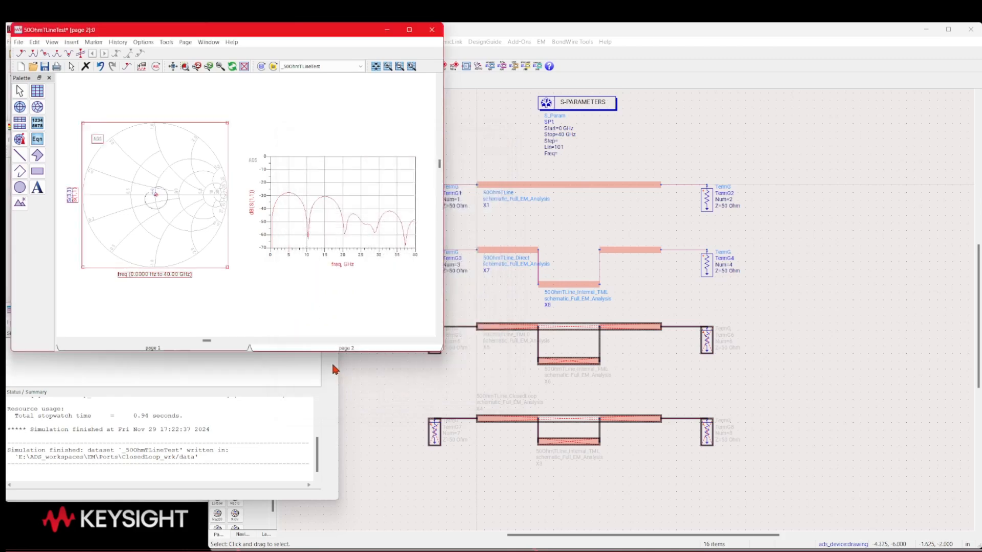
Add S(3,3) in dB to the rectangular plot of dB(S(1,1)) for comparison over frequency
double_click(343, 180)
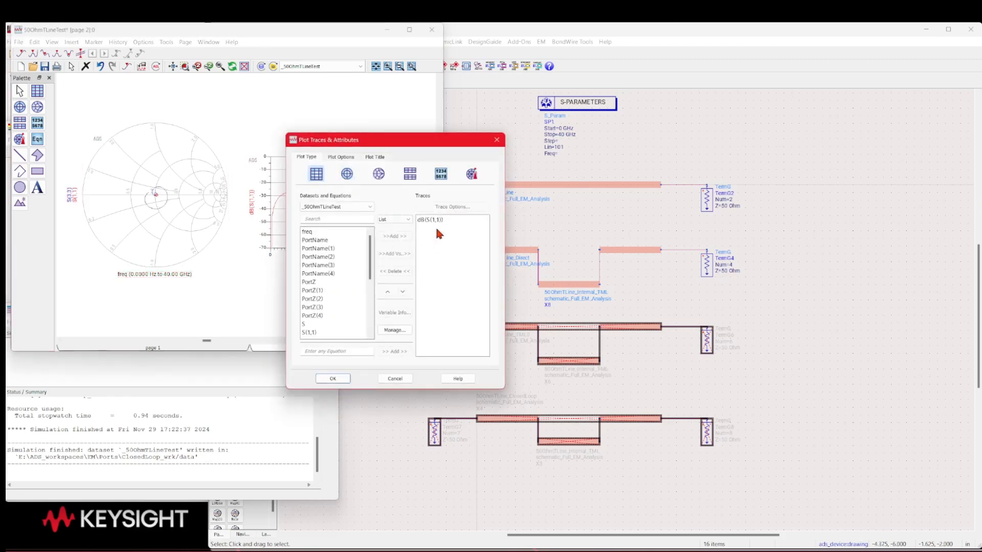
scroll(326, 285, "down", 5)
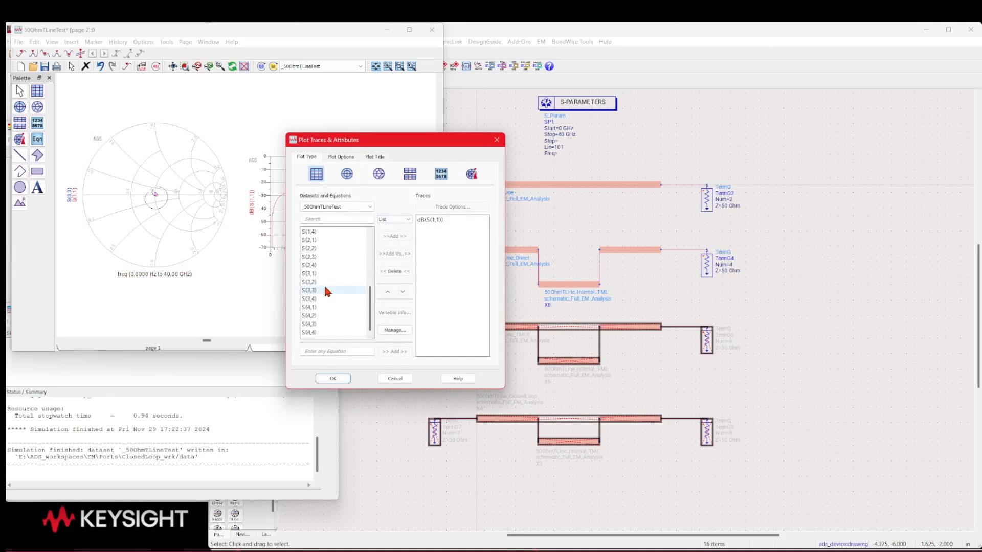
double_click(317, 291)
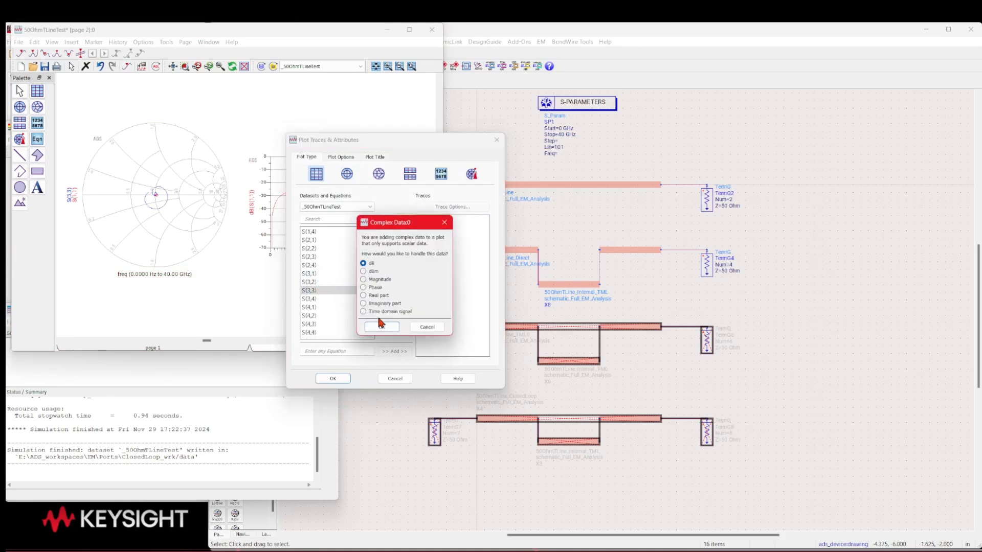
left_click(384, 329)
left_click(331, 378)
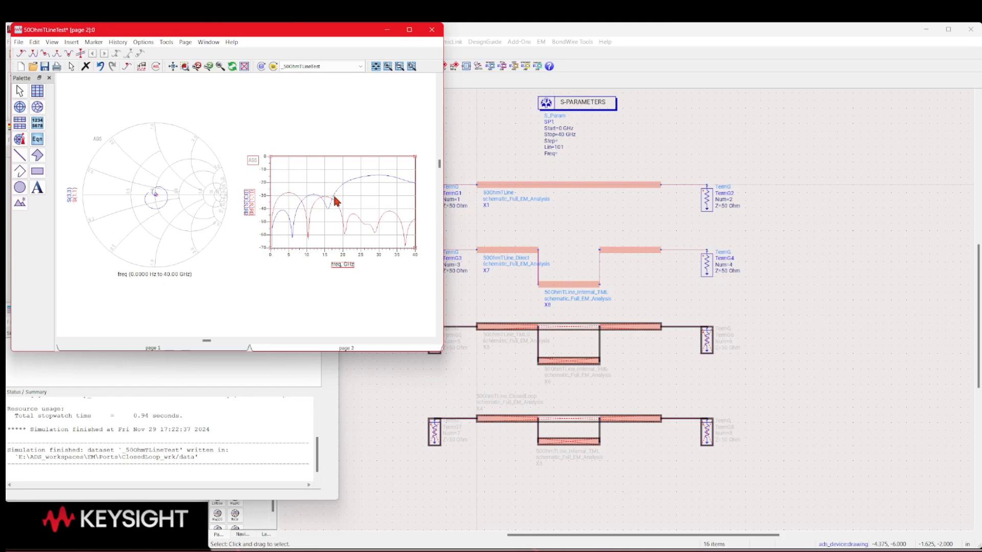
mouse_move(336, 200)
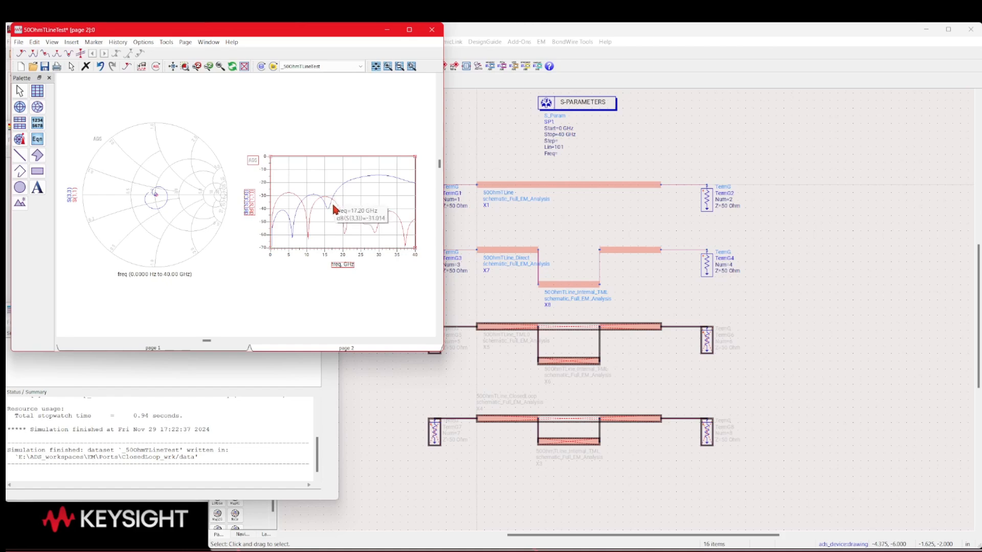
mouse_move(356, 180)
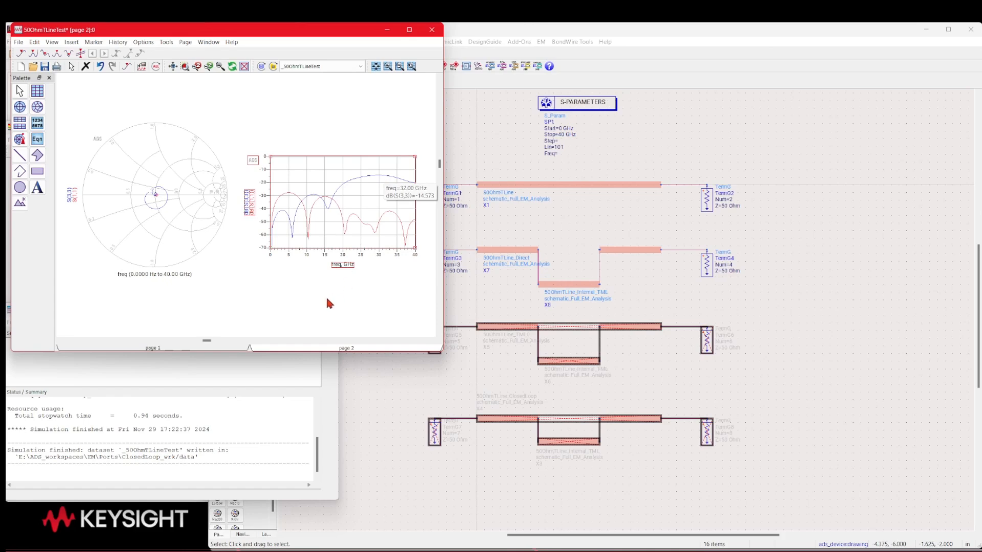
Activate the deactivated test circuit between TermG5 and TermG6 in the schematic, and clear the selection
left_click(833, 313)
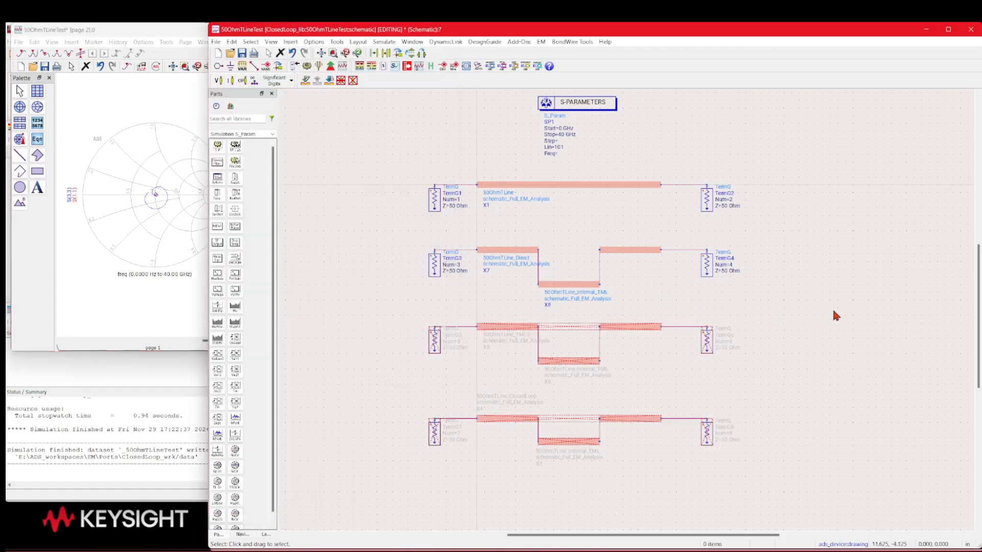
left_click_drag(393, 302, 735, 387)
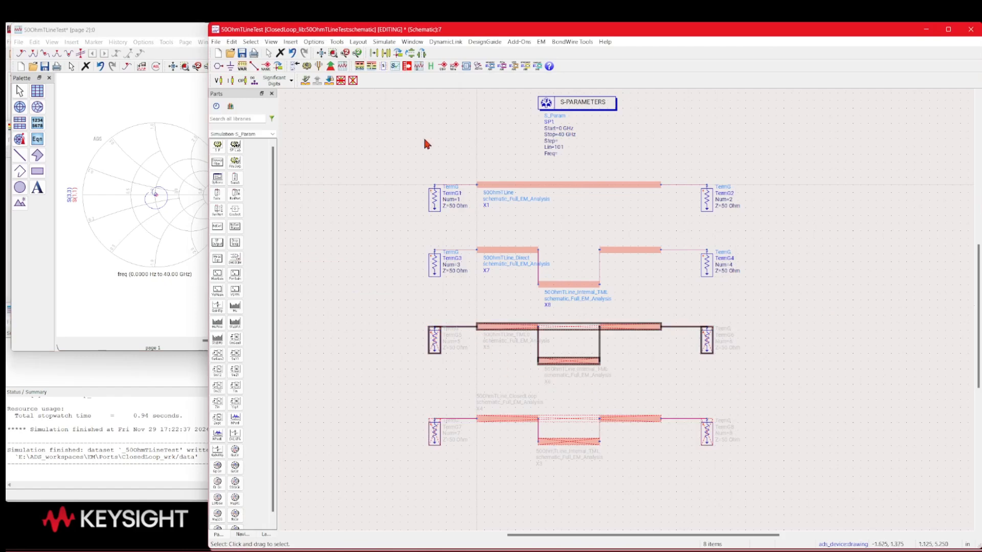
left_click(353, 81)
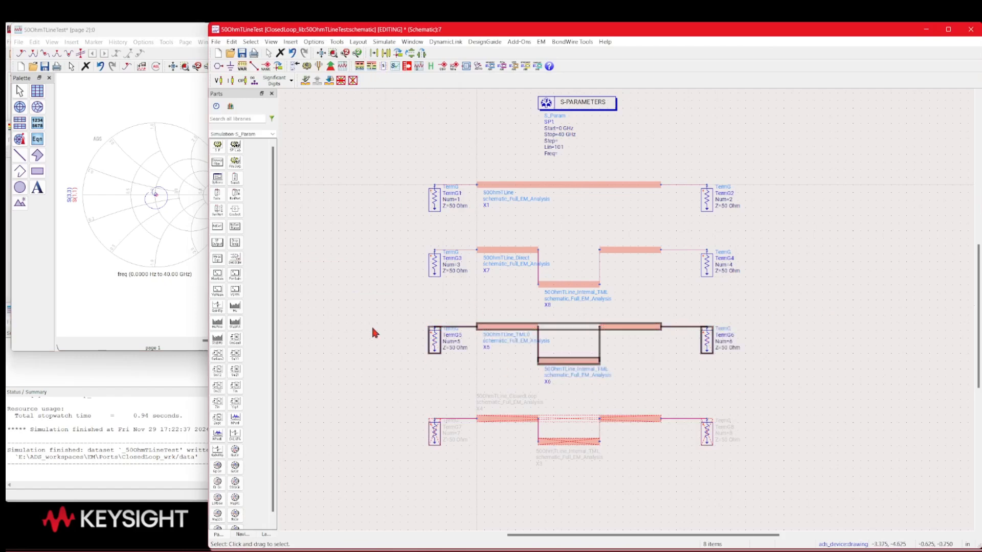
left_click(428, 349)
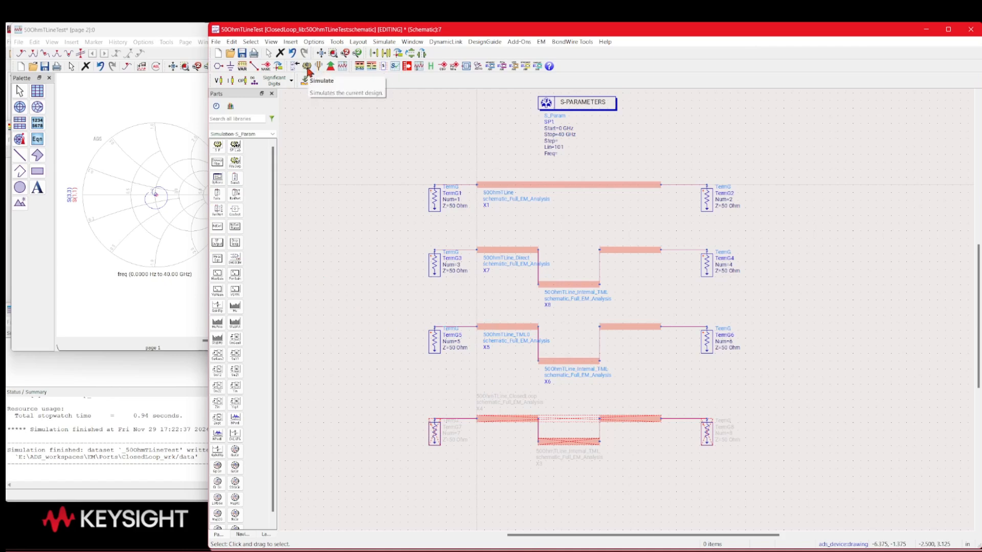
Simulate the 50OhmTLineTest schematic and add the S(5,5) trace to the Smith chart
left_click(309, 70)
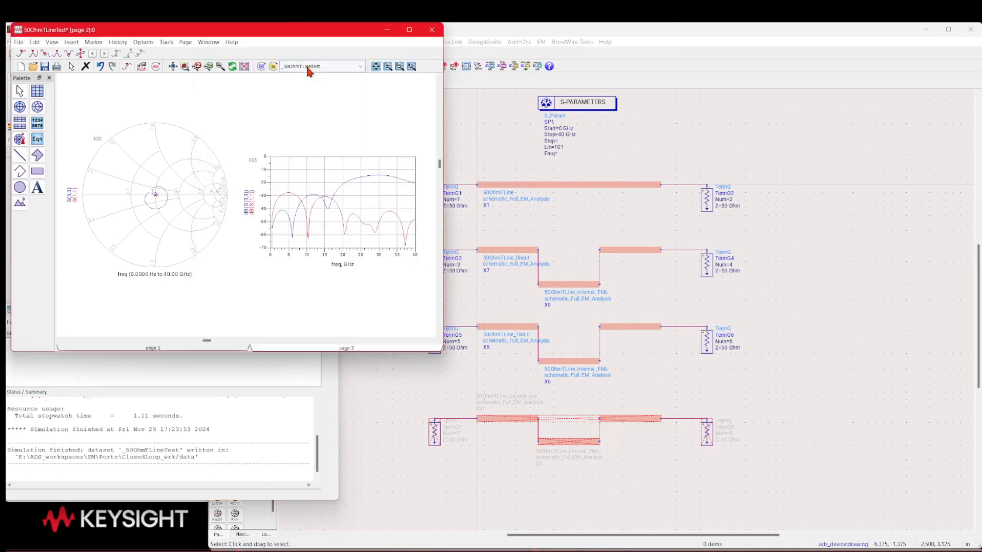
double_click(174, 149)
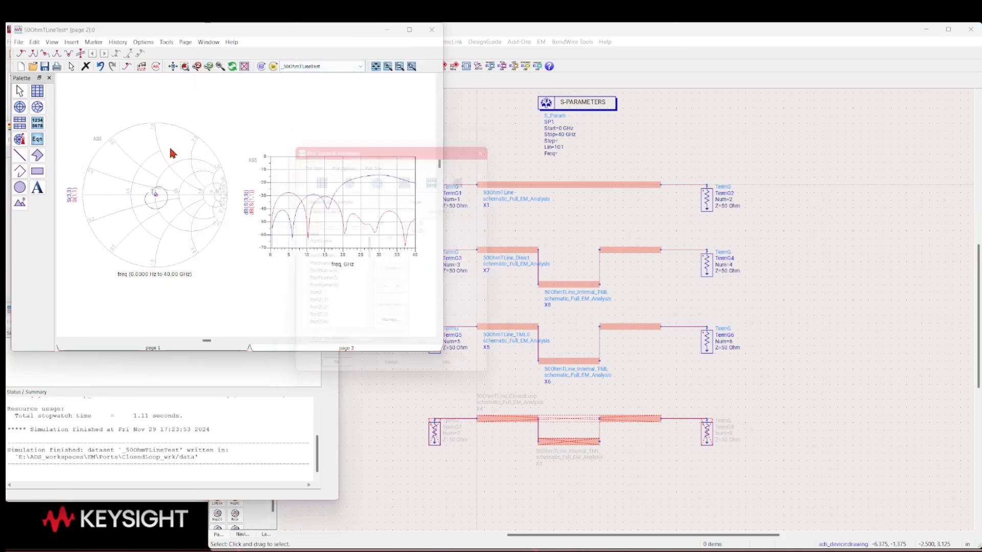
scroll(330, 301, "down", 10)
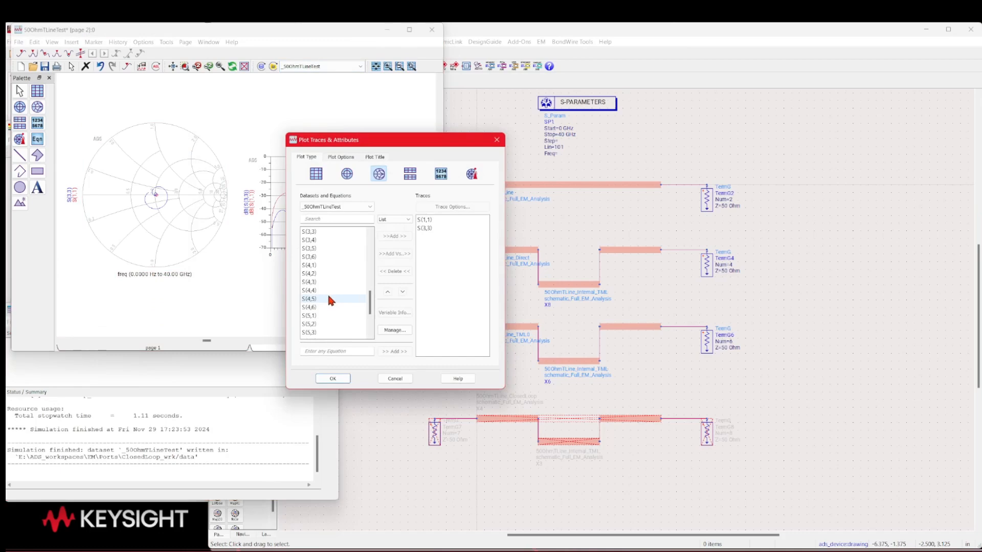
double_click(322, 307)
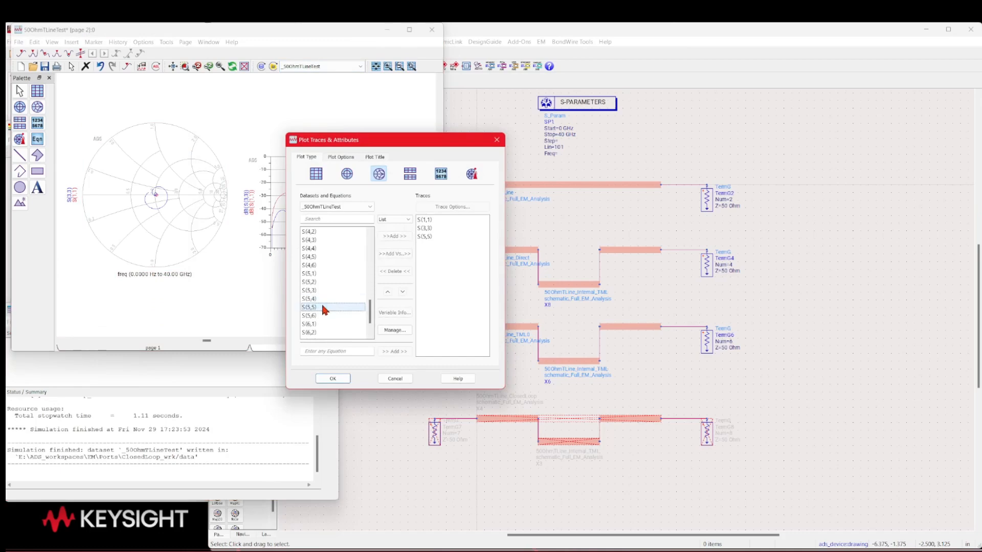
left_click(341, 380)
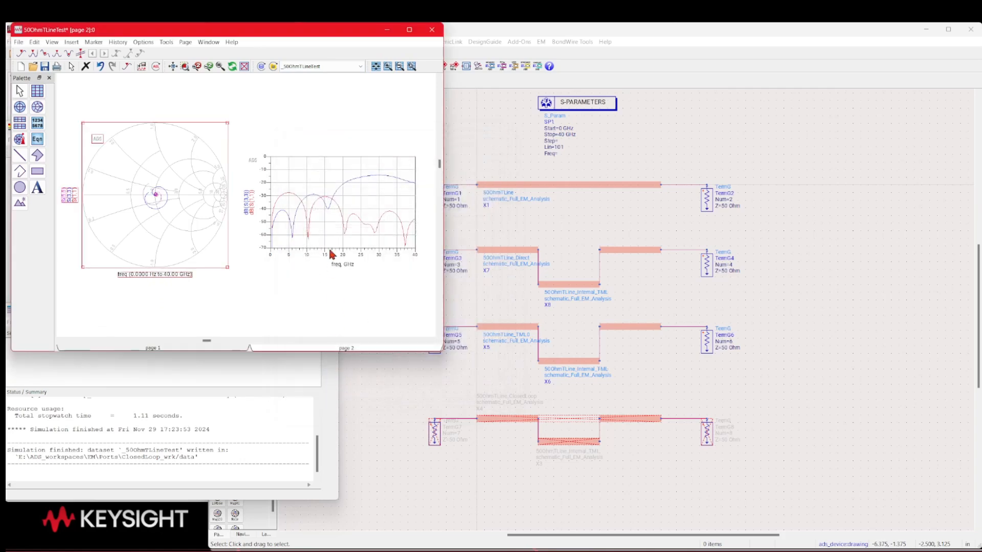
Add the S(5,5) trace in dB to the rectangular plot and clear the plot selection
double_click(323, 180)
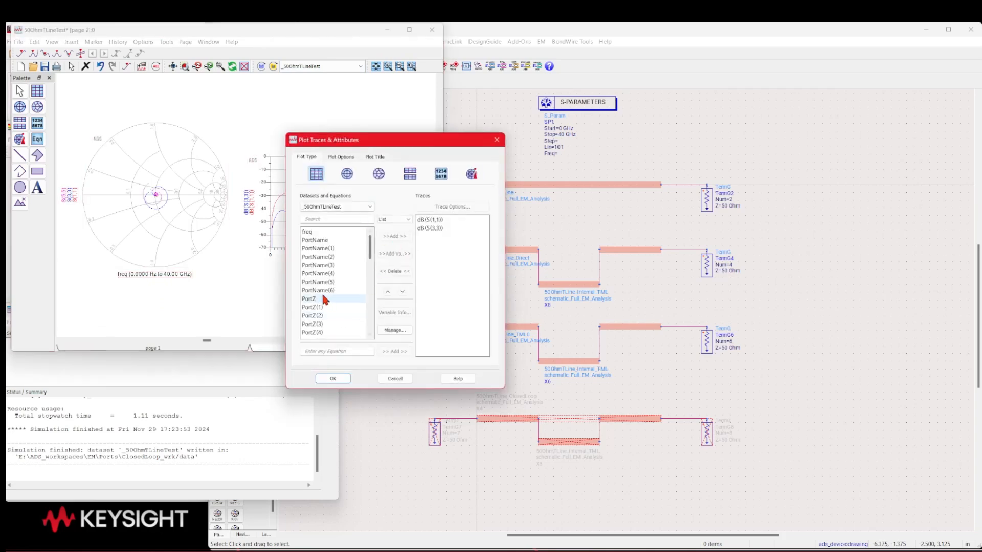
scroll(322, 293, "down", 8)
scroll(323, 300, "down", 3)
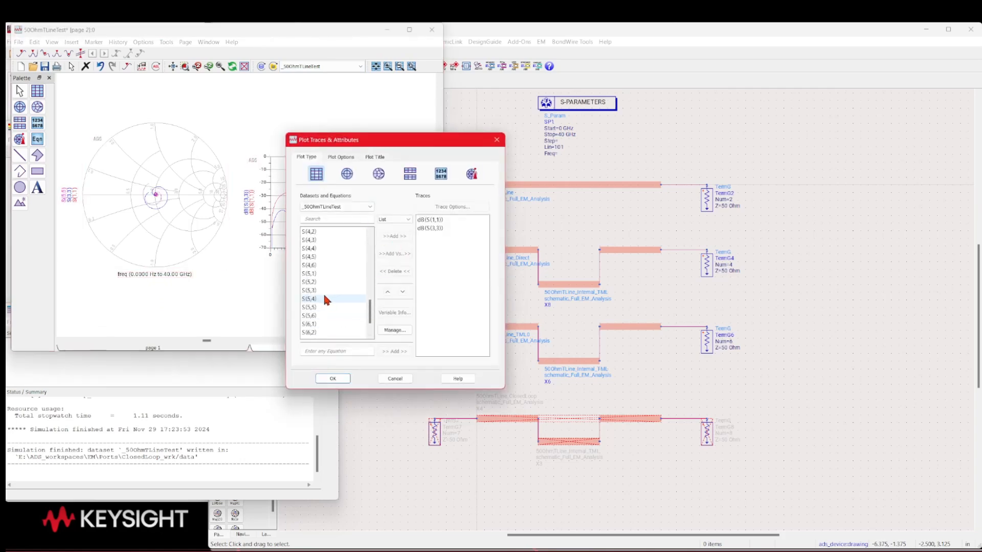
double_click(319, 307)
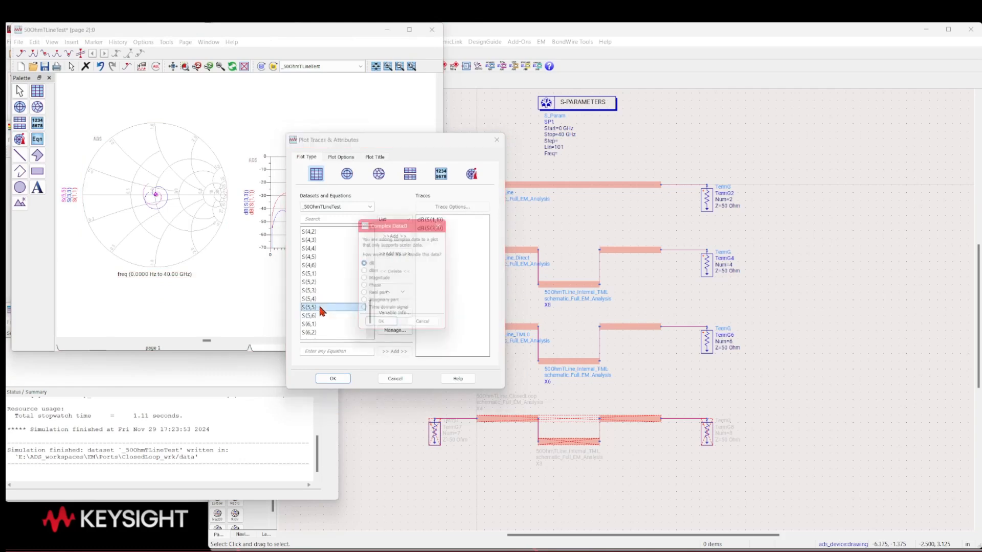
left_click(381, 321)
left_click(340, 378)
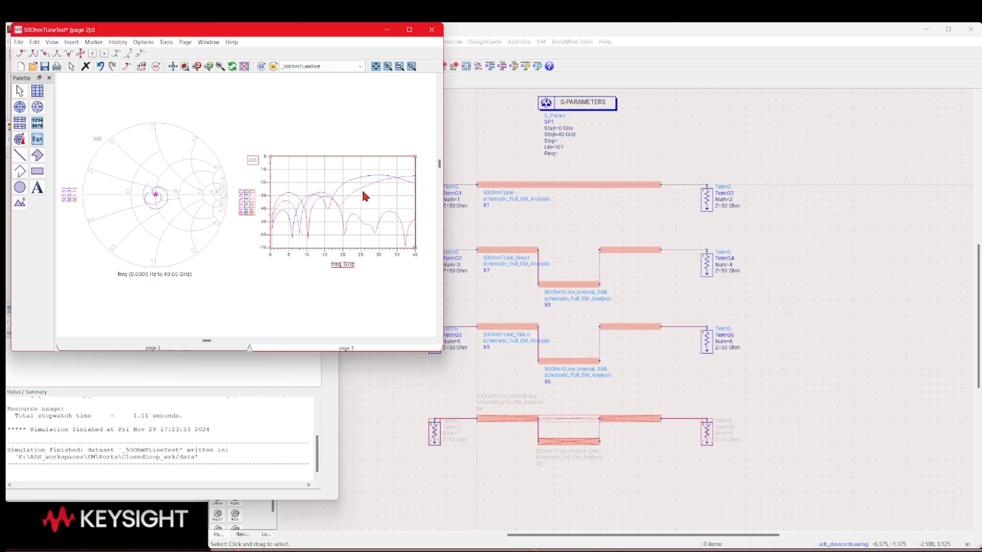
left_click(305, 300)
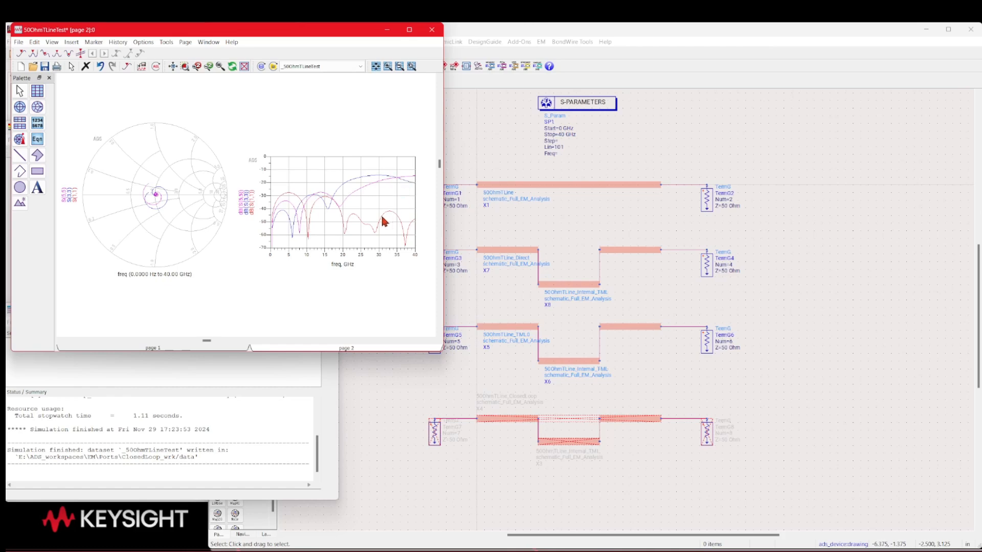
mouse_move(383, 221)
Activate the deactivated ClosedLoop test circuit between TermG7 and TermG8 in the schematic, and clear the selection
left_click(744, 359)
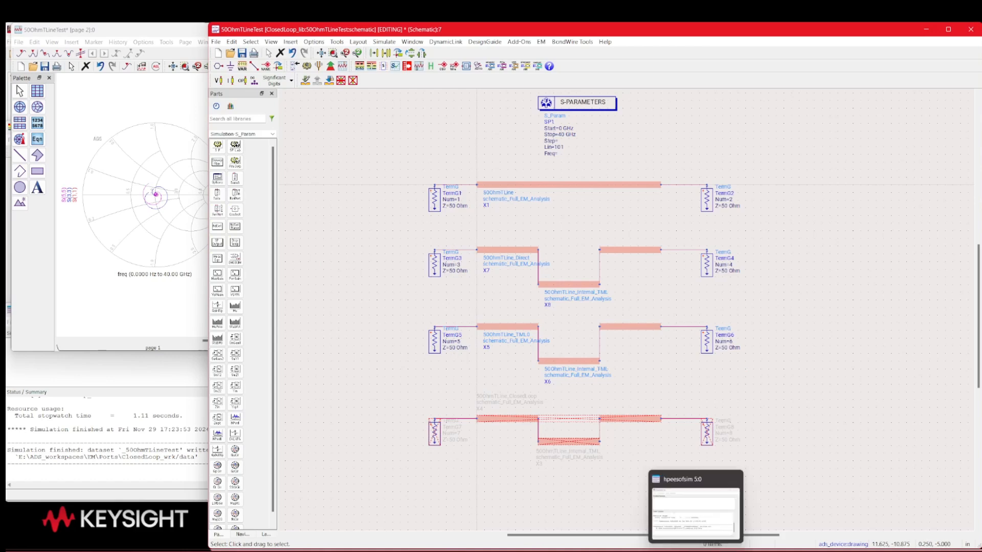
left_click_drag(394, 388, 420, 404)
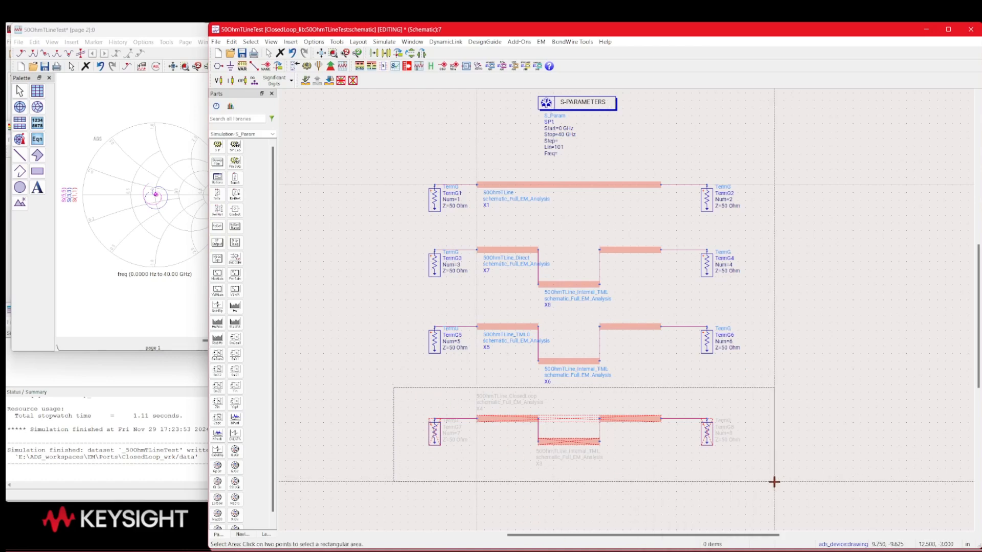
left_click(960, 483)
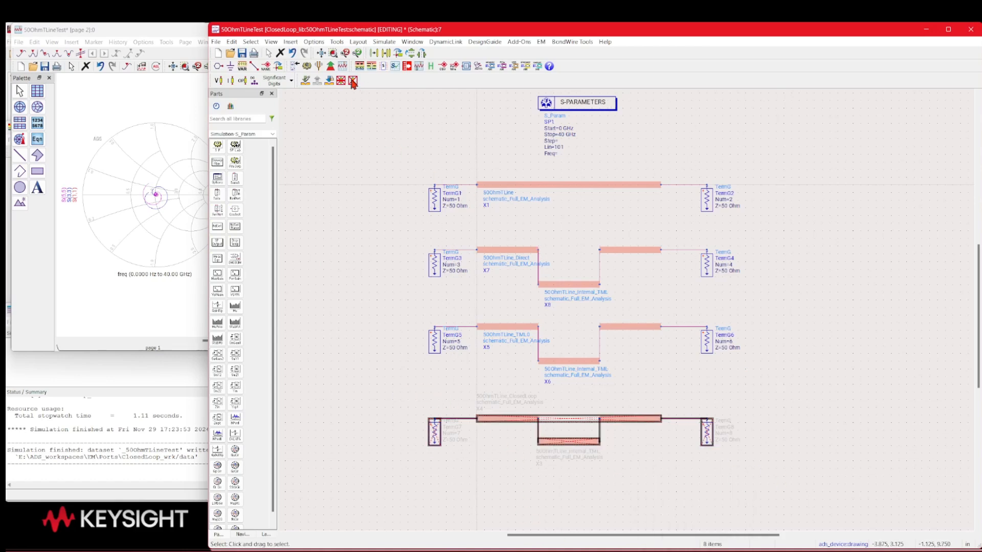
left_click(516, 481)
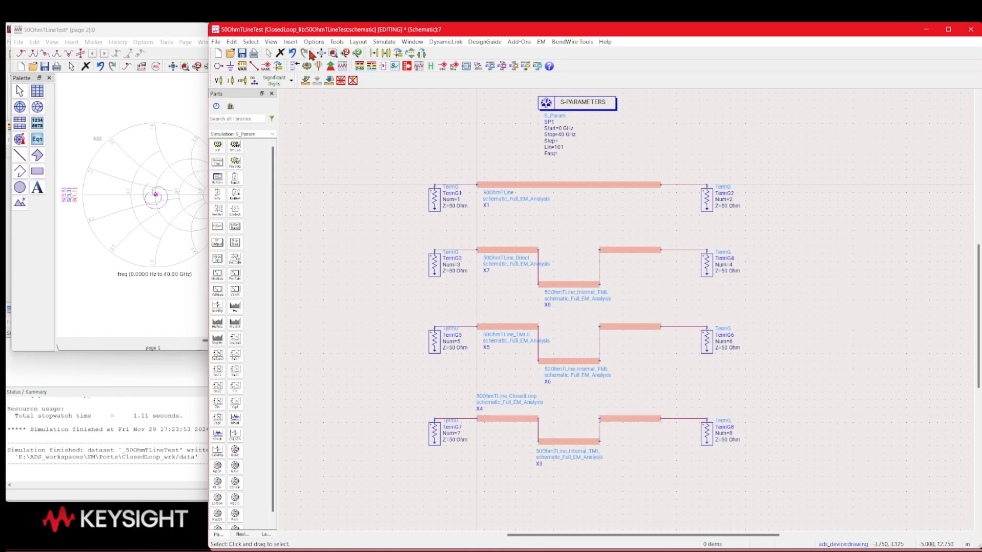
Rerun the schematic simulation with all four test circuits active and add the S(7,7) trace to the Smith chart
left_click(307, 66)
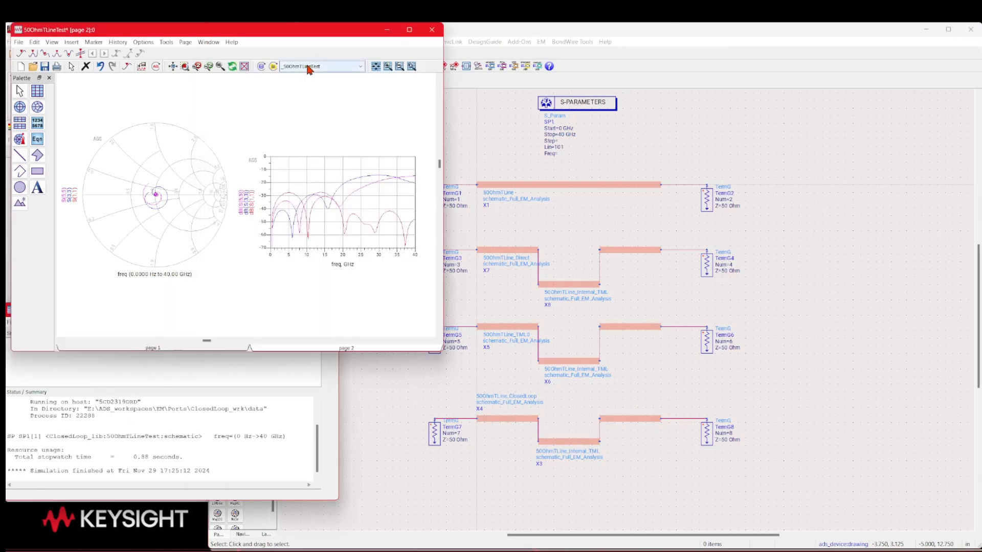
double_click(177, 166)
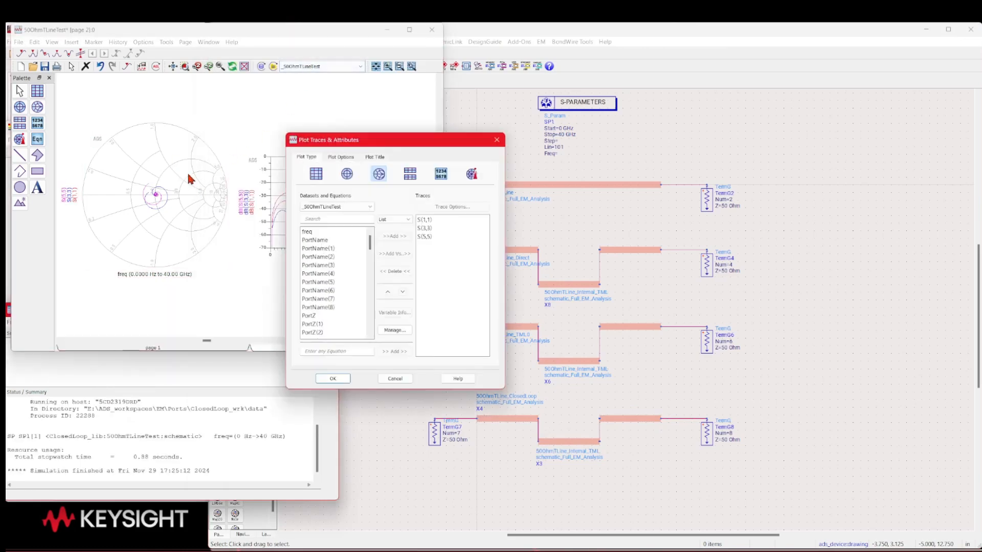
scroll(358, 271, "down", 4)
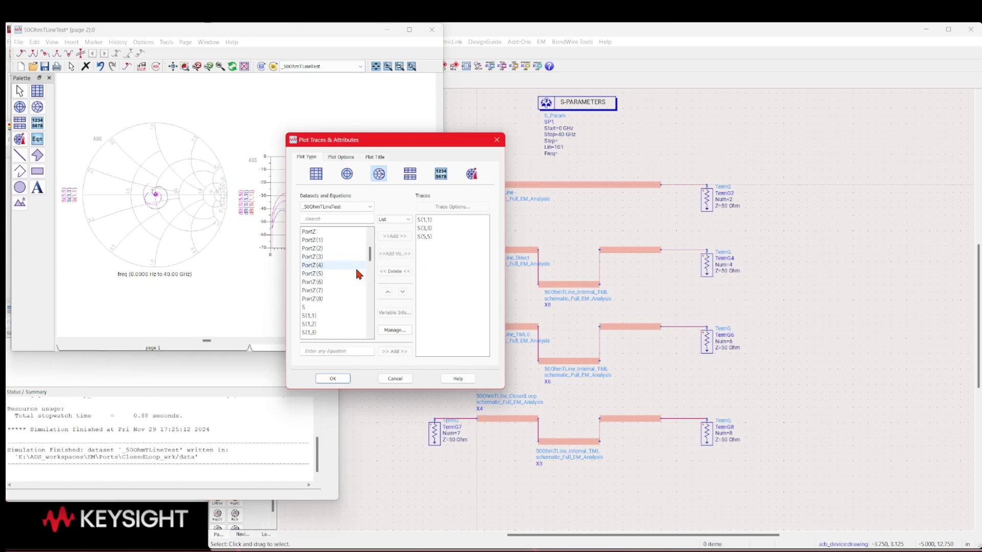
scroll(357, 274, "down", 12)
scroll(357, 275, "down", 5)
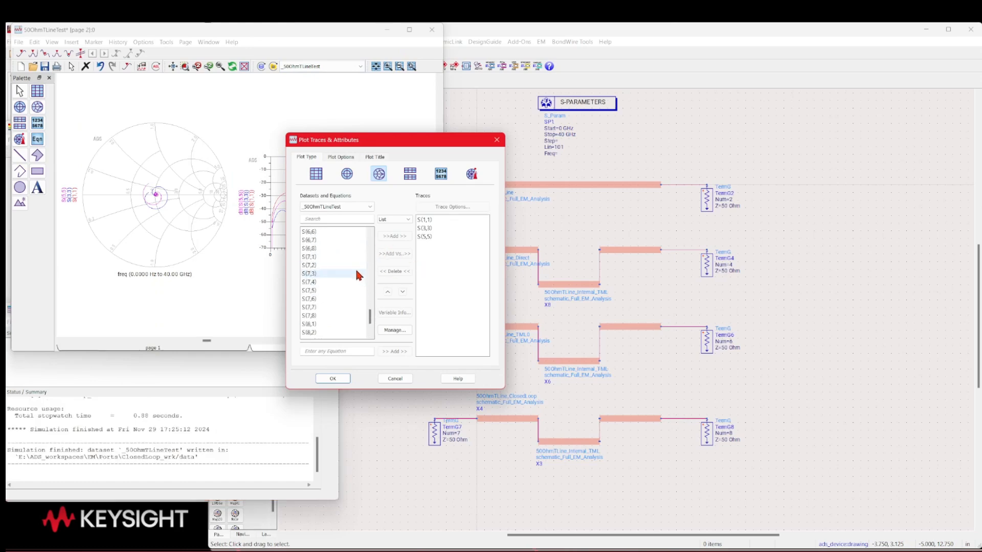
double_click(311, 307)
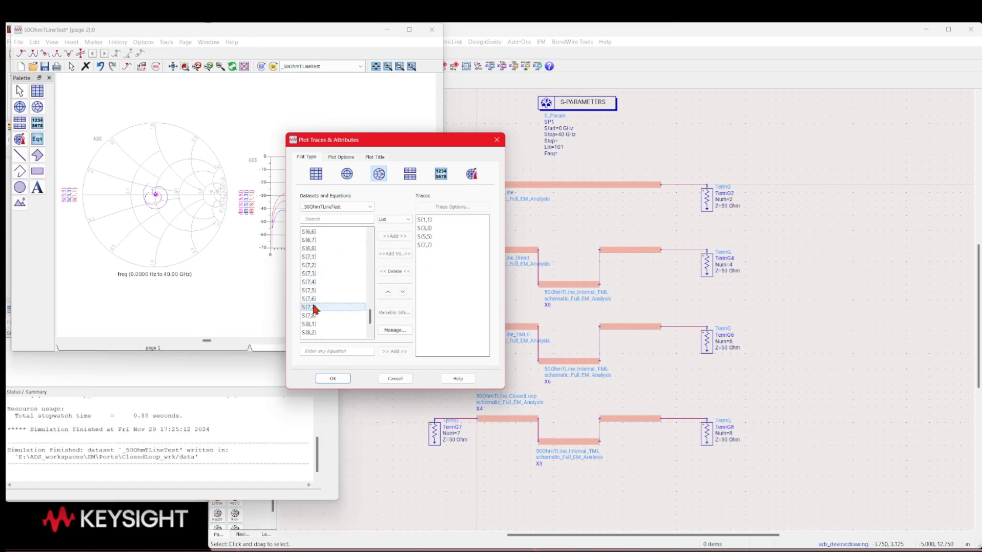
left_click(331, 378)
Add the S(7,7) trace in dB to the rectangular plot alongside the other reflection traces
double_click(333, 174)
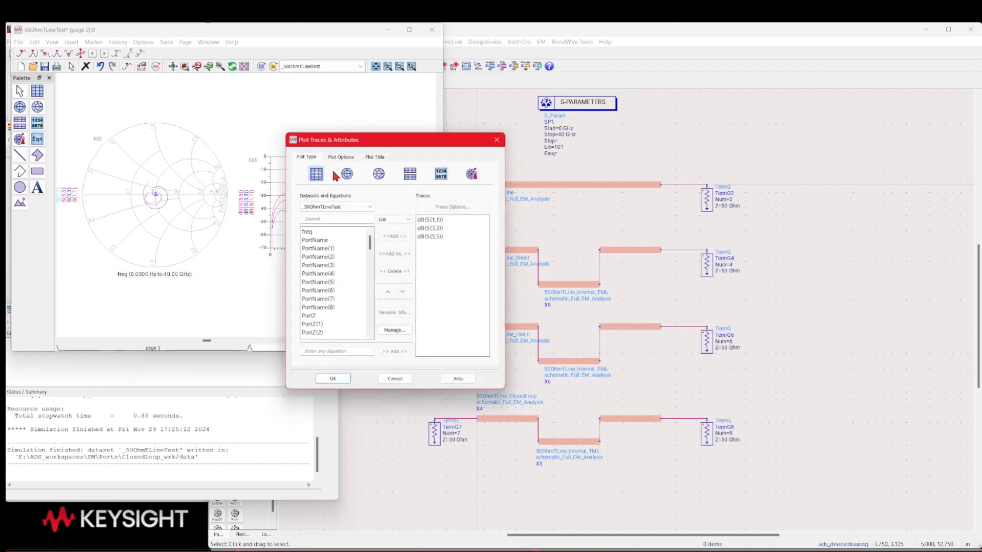
scroll(339, 280, "down", 15)
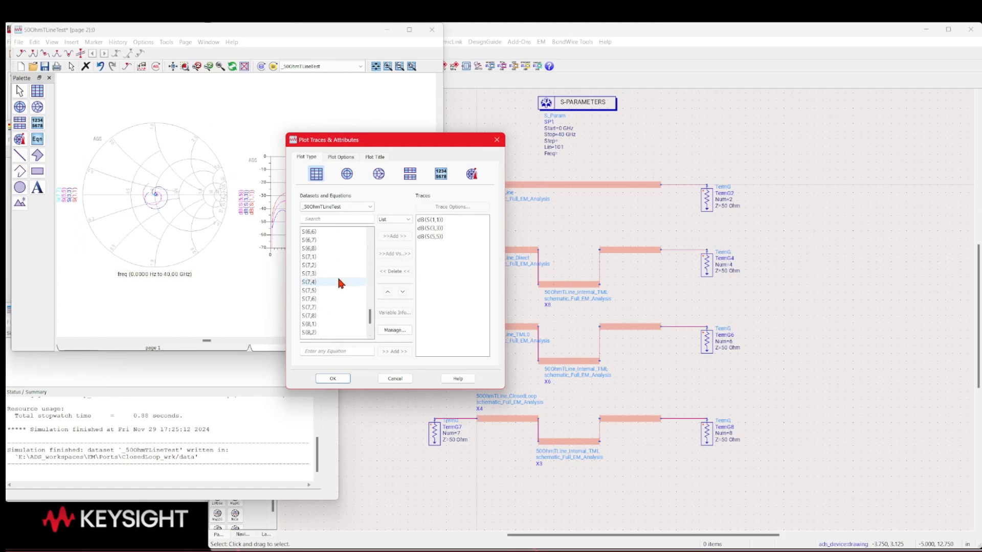
double_click(323, 305)
left_click(381, 328)
left_click(331, 378)
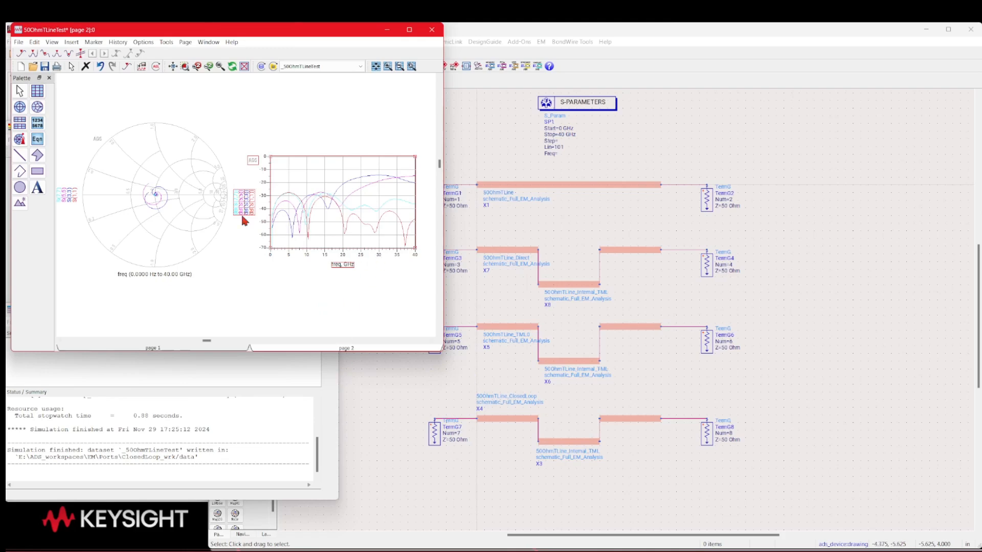
Examine the four reflection traces up close around the Smith chart's center and across the frequency range of the rectangular plot
scroll(156, 202, "up", 5)
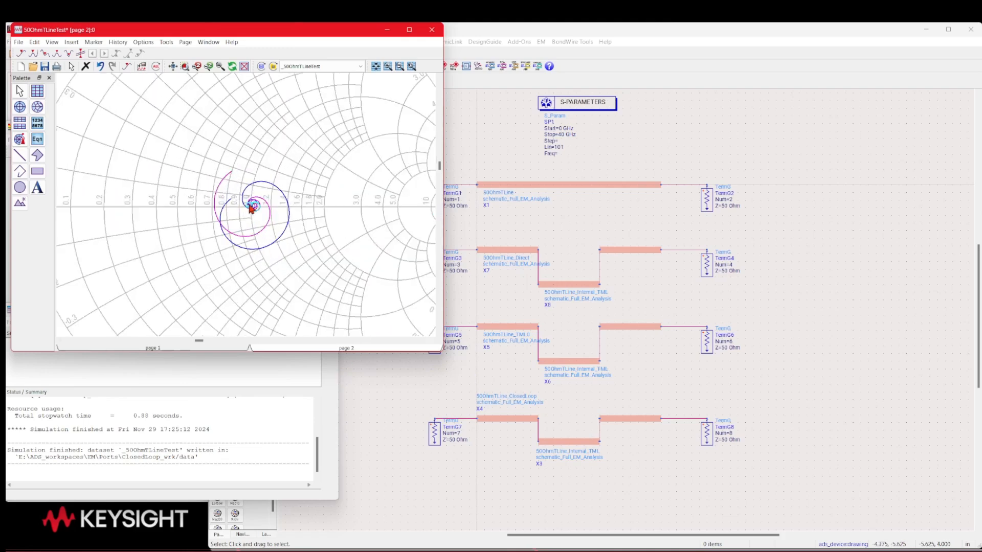
scroll(249, 211, "up", 2)
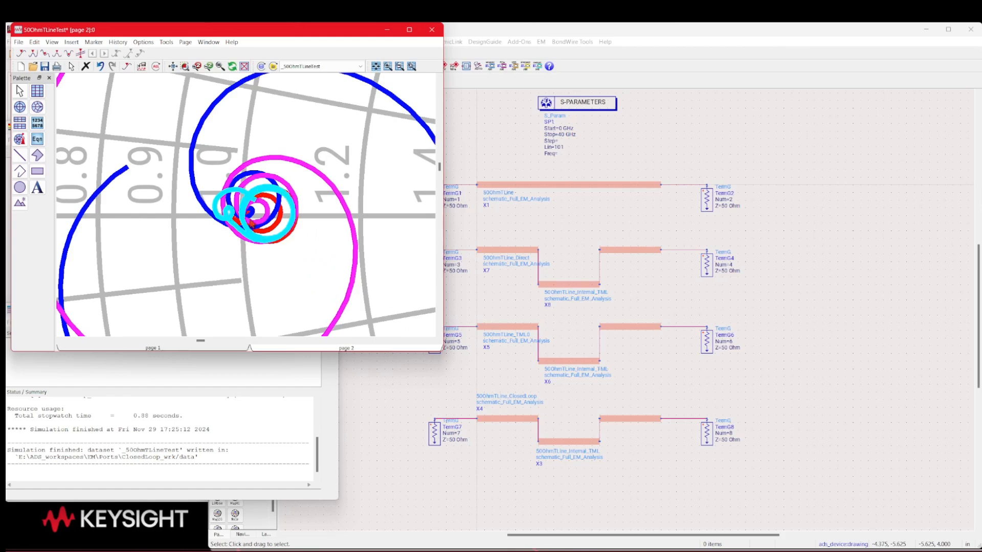
scroll(252, 223, "down", 1)
scroll(276, 211, "down", 6)
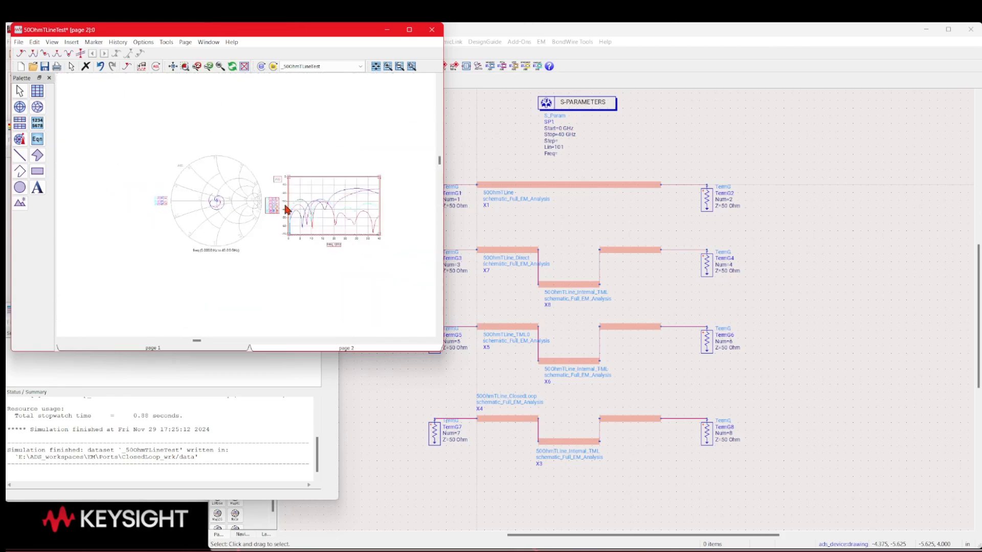
scroll(270, 210, "up", 5)
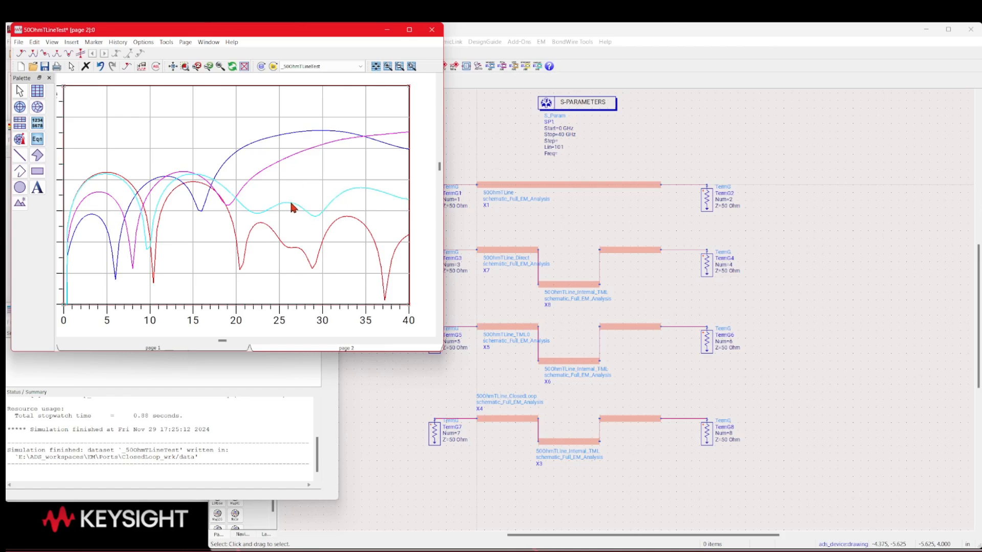
mouse_move(291, 204)
scroll(223, 202, "down", 2)
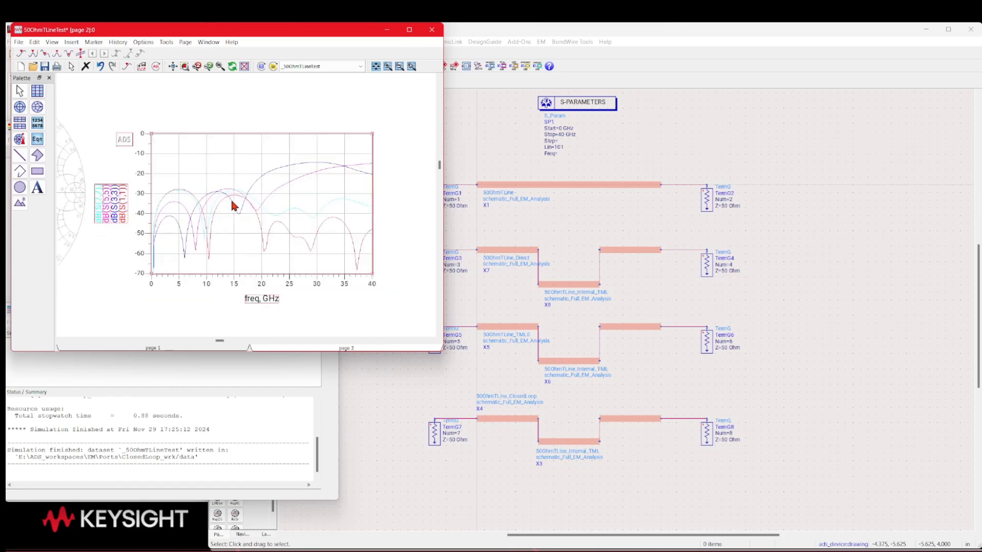
scroll(237, 212, "down", 3)
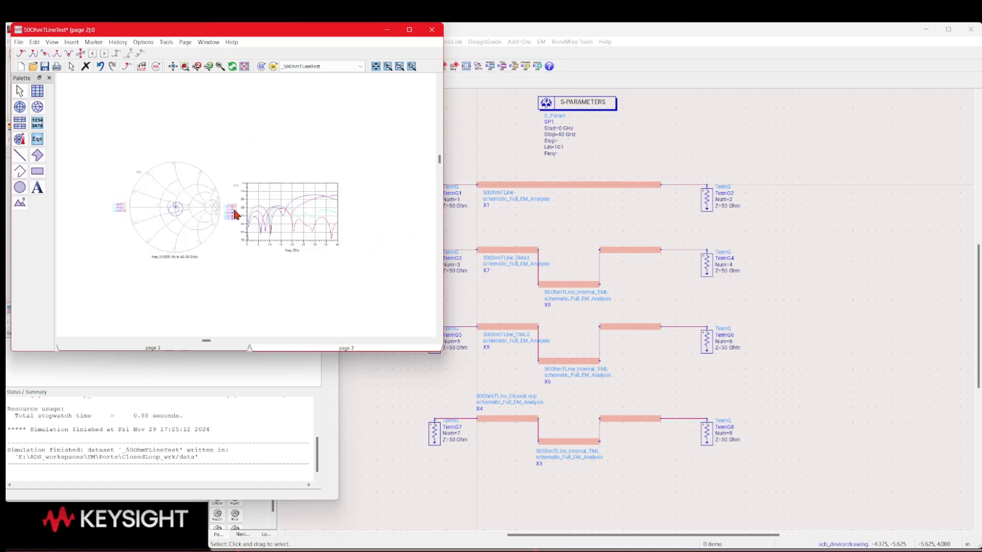
scroll(253, 208, "down", 1)
scroll(254, 207, "up", 1)
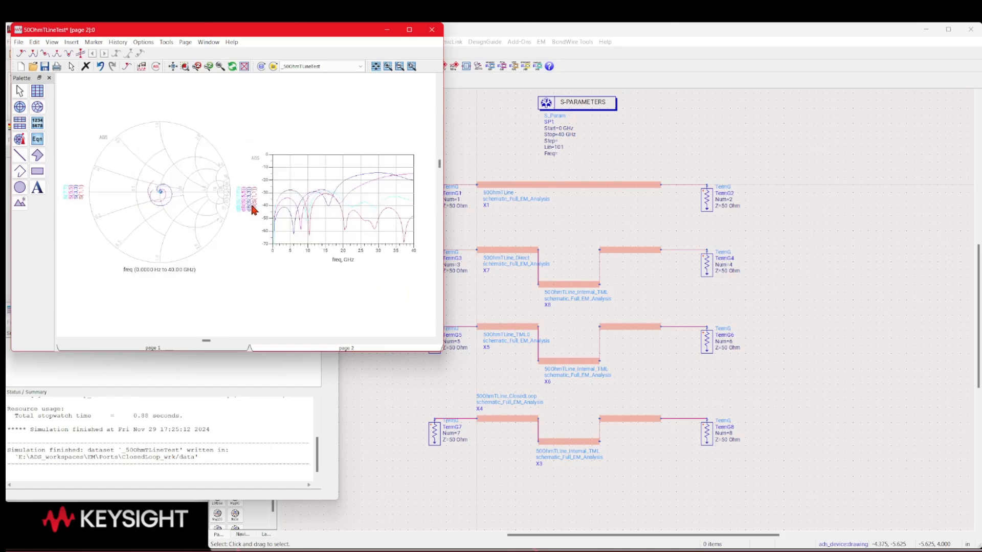